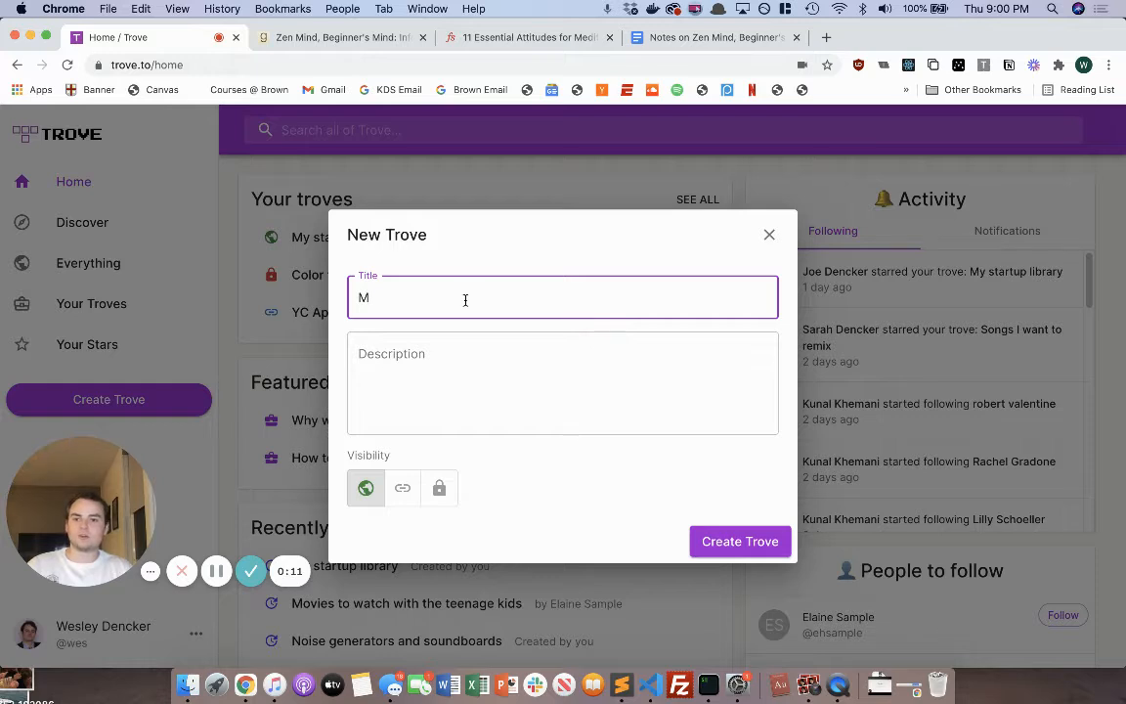
Create a private trove titled "Meditation and mindfulness" with no description
type("on and ")
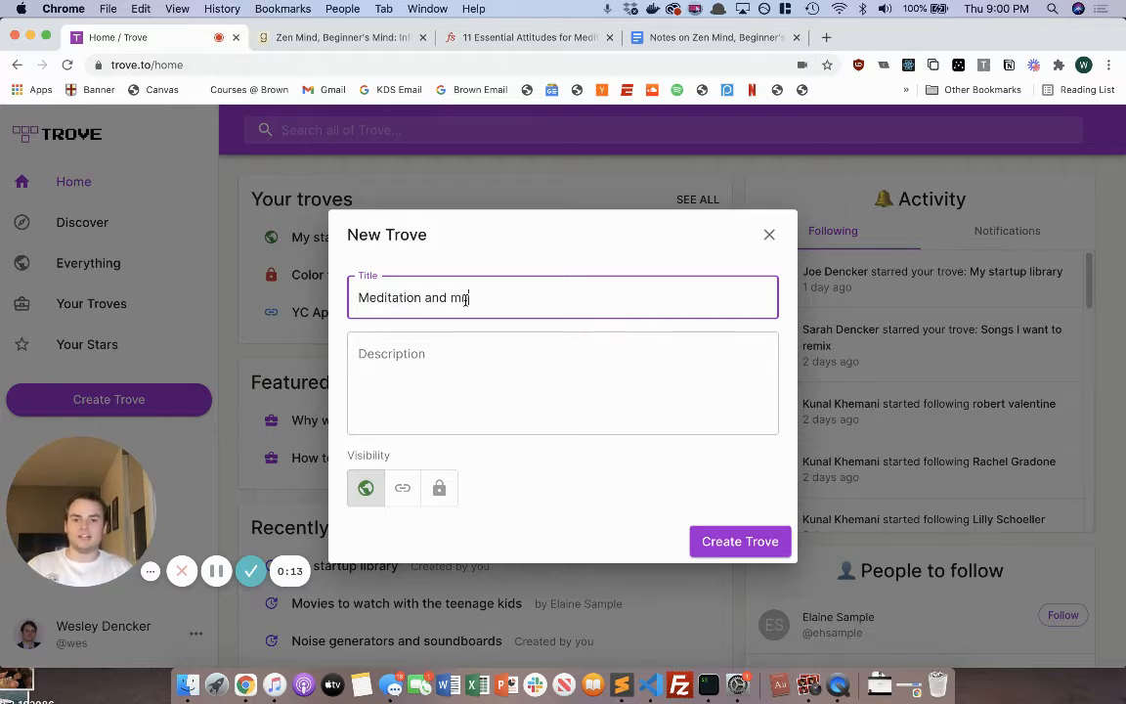
type("mindfulness")
key("Tab")
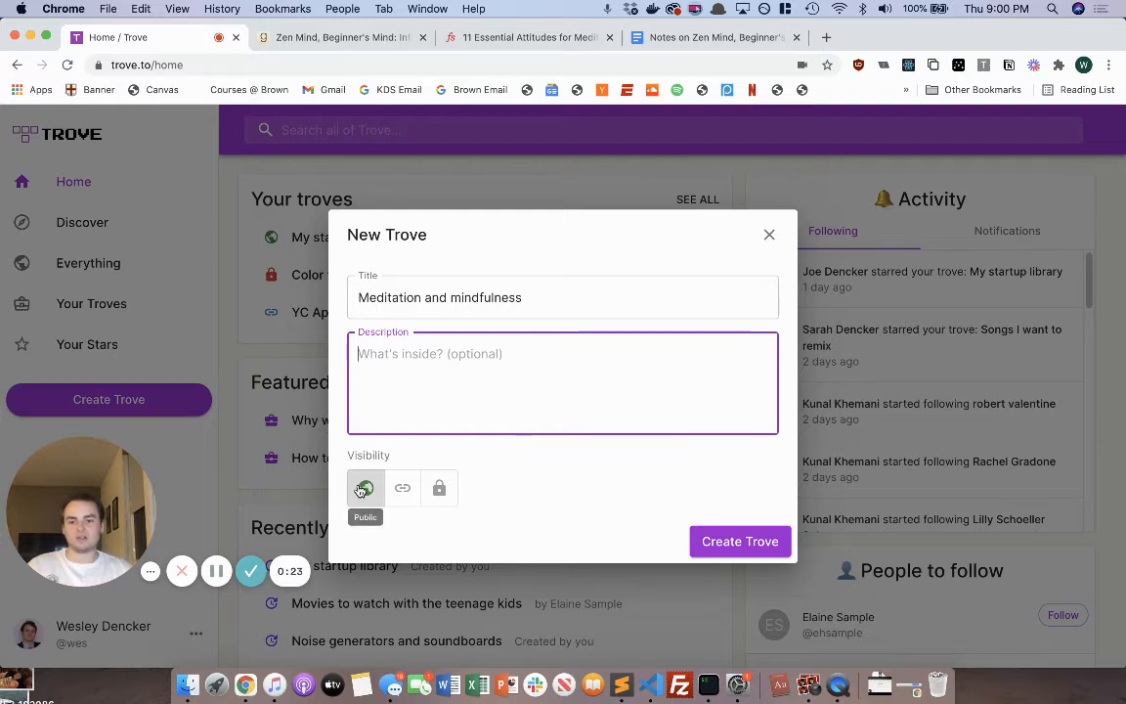
left_click(438, 486)
left_click(750, 544)
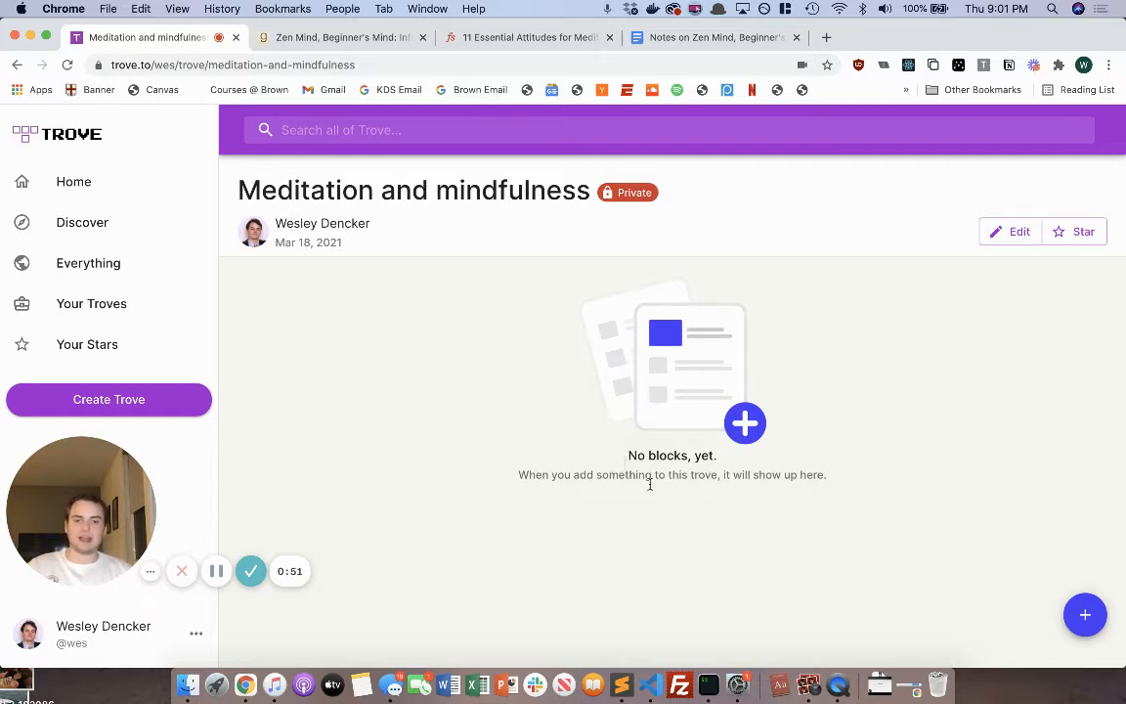
Start a new block in the trove with the Goodreads page of Zen Mind, Beginner's Mind as its link, leaving the title empty
left_click(336, 39)
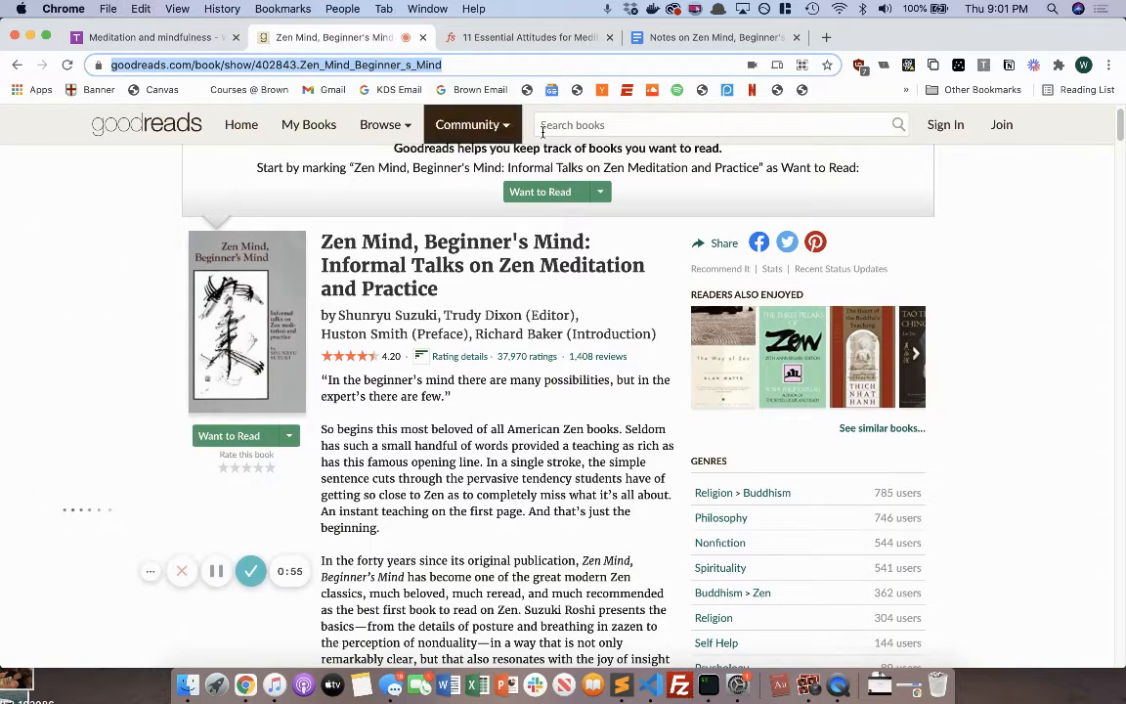
left_click(122, 38)
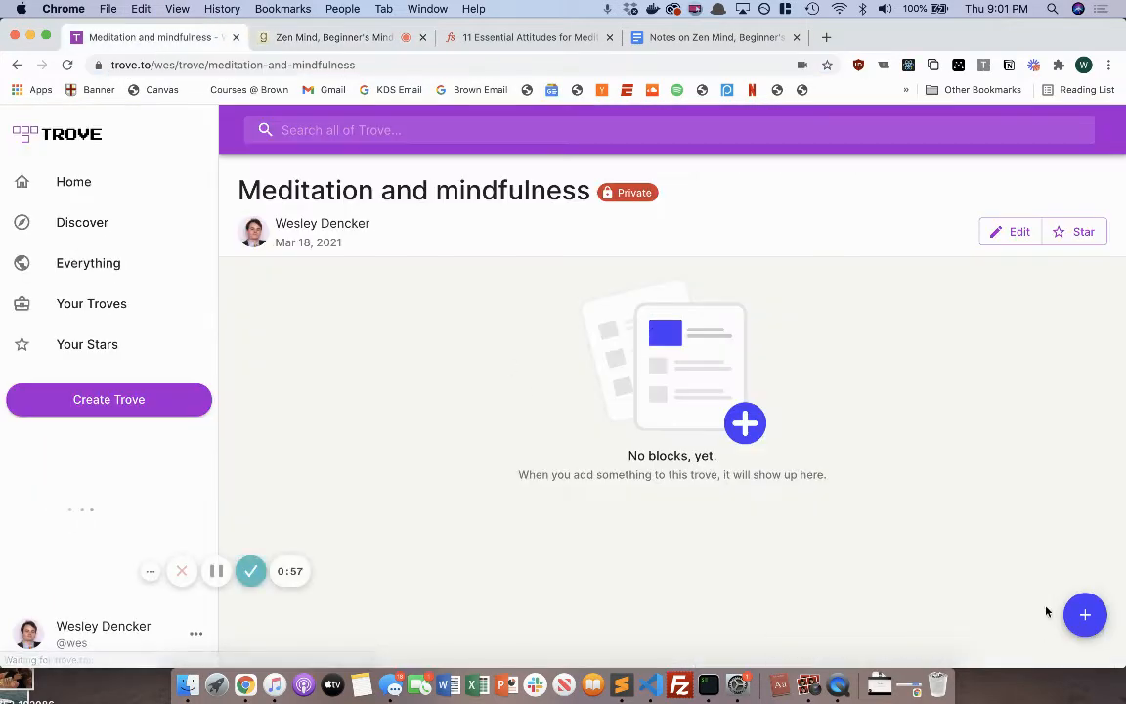
left_click(1085, 614)
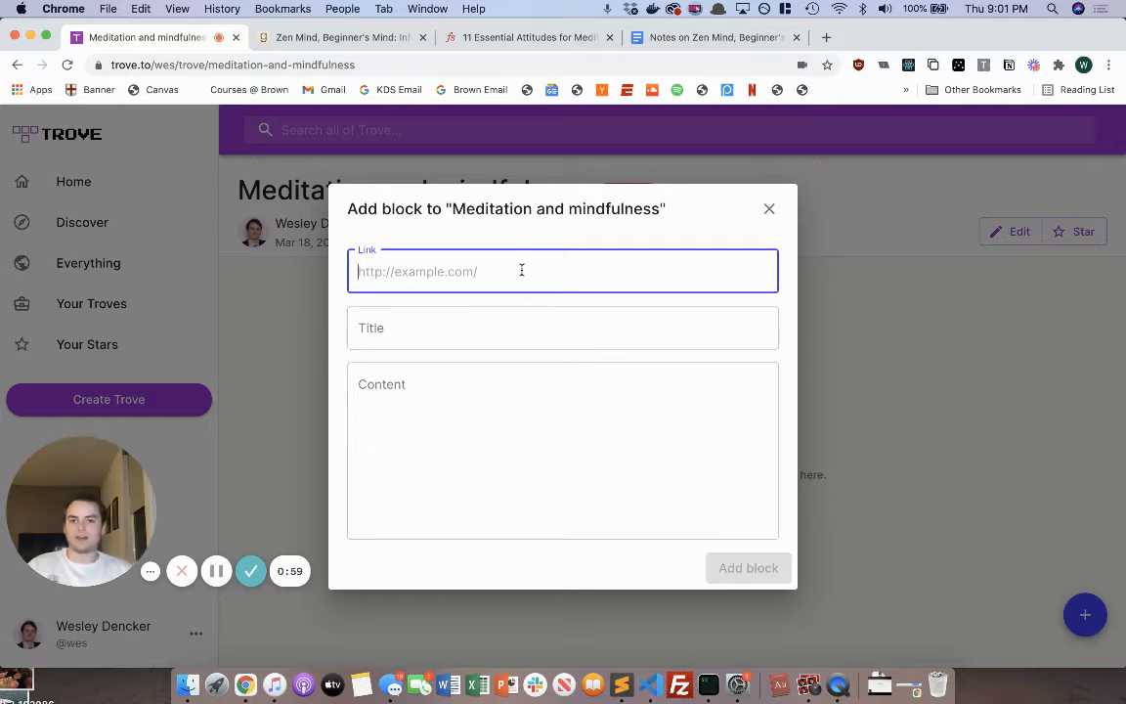
type("https://www.goodreads.com/book/show/402843.Zen_Mind_Beginner_s_Mind")
key("Tab")
key("Tab")
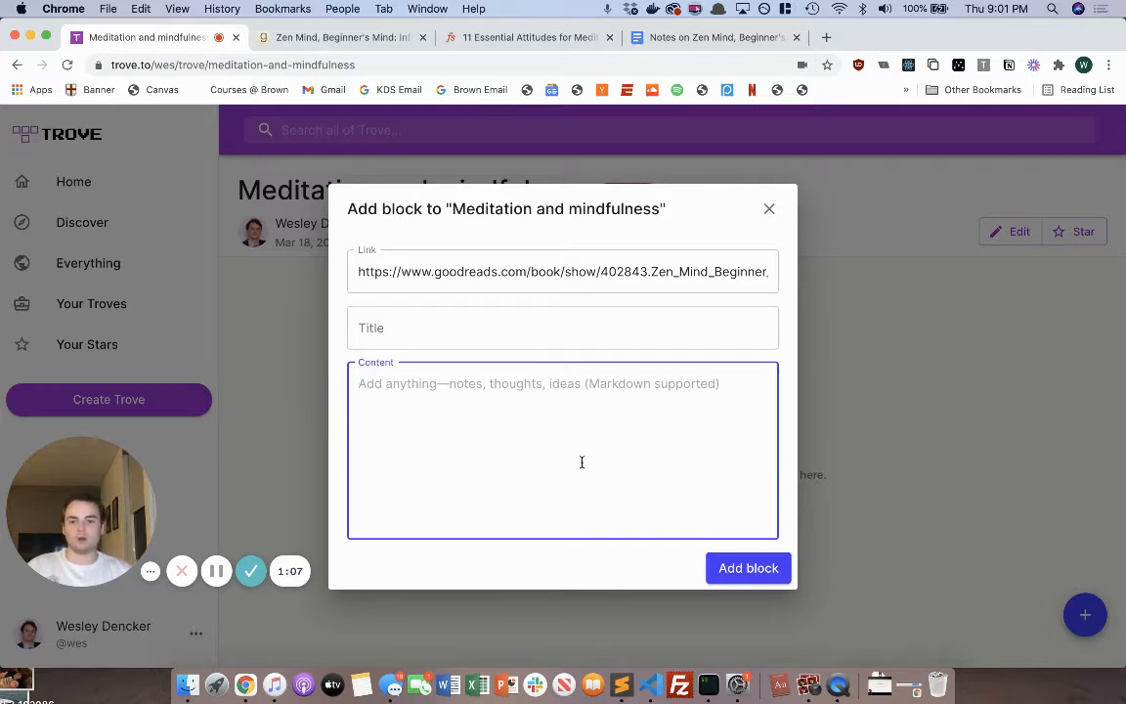
Fill the block's content with the two bullet notes from the Google Docs document "Notes on Zen Mind, Beginner's Mind" and add the block
left_click(686, 38)
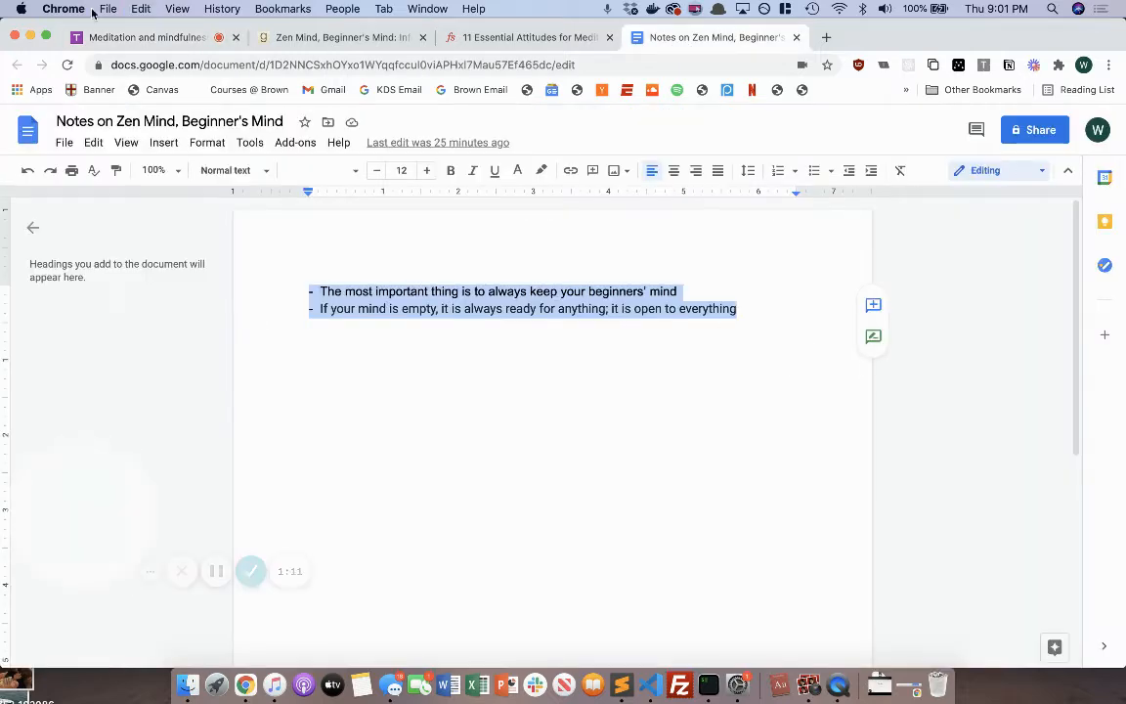
left_click(118, 37)
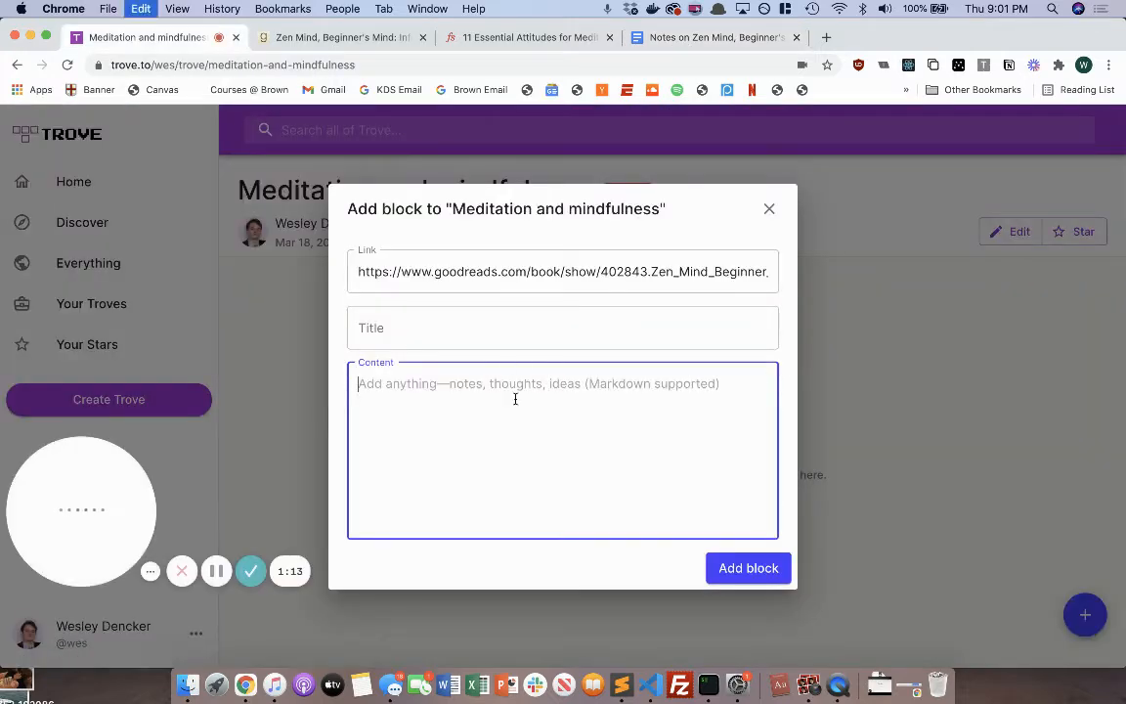
type("- The most important thing is to always keep your beginners' mind - If your mind is empty, it is always ready for anything; it is open to everything")
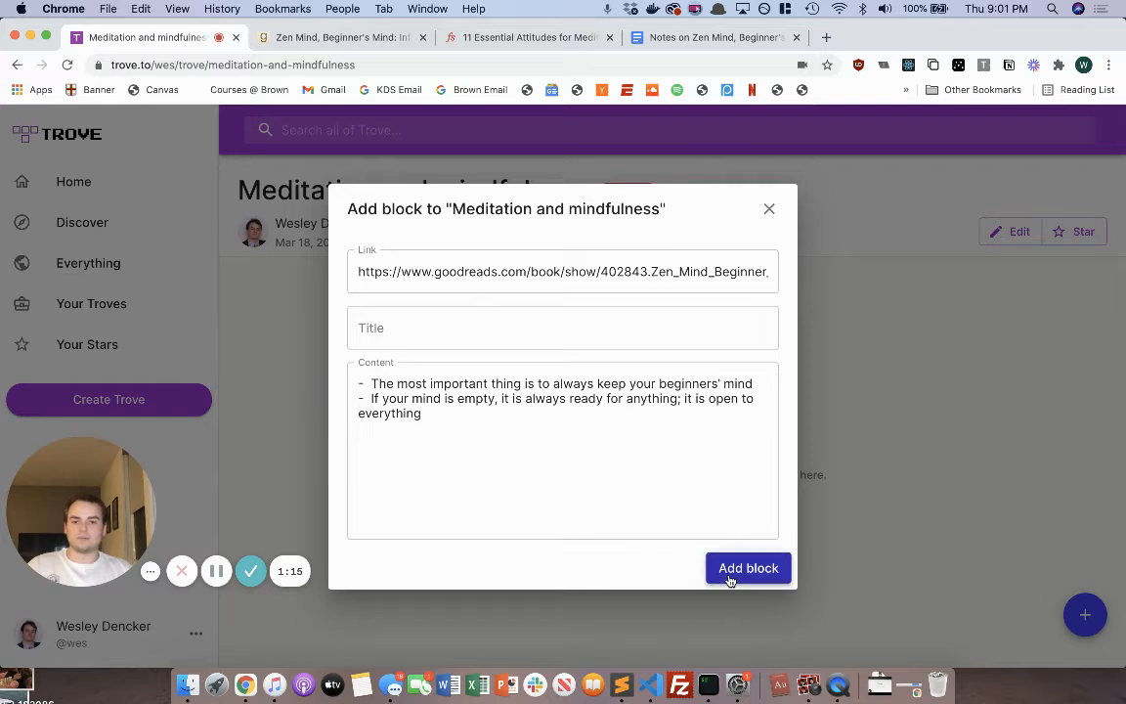
left_click(728, 579)
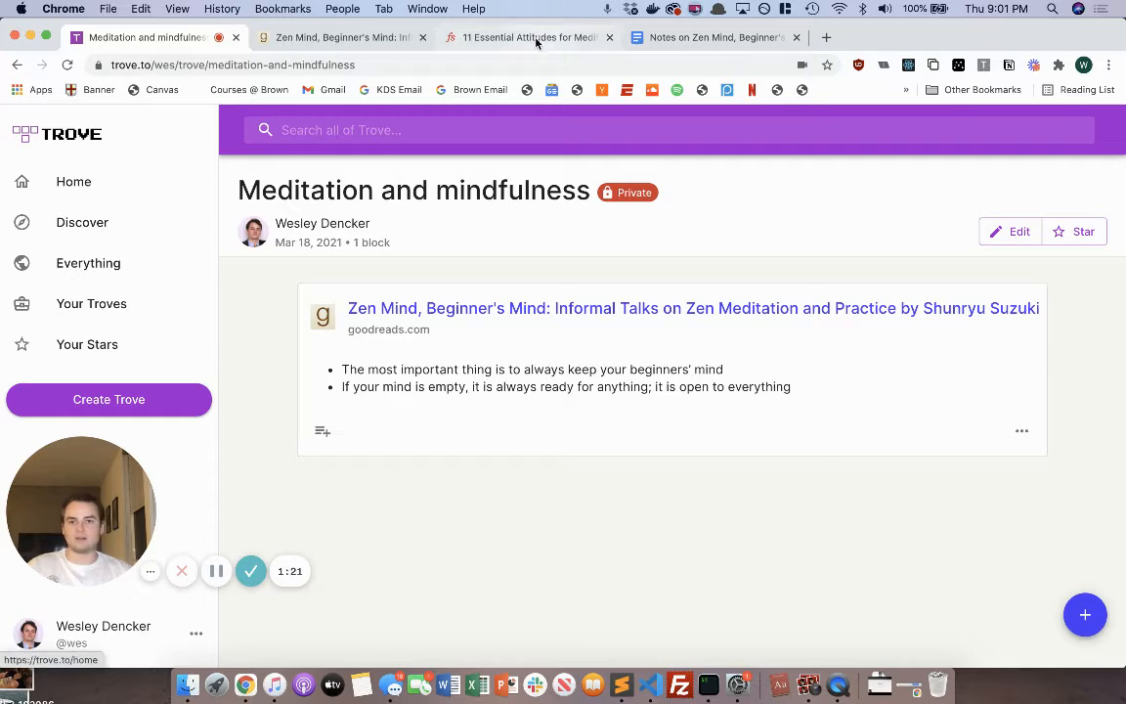
left_click(448, 37)
left_click(369, 69)
key("super+c")
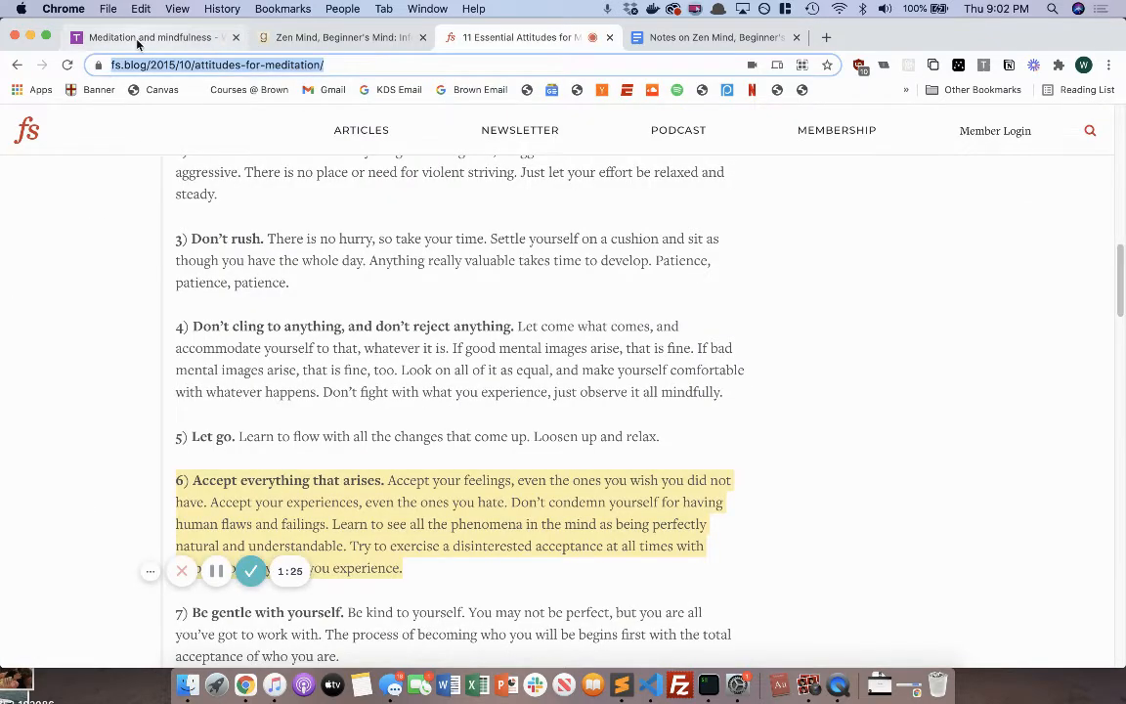
left_click(138, 40)
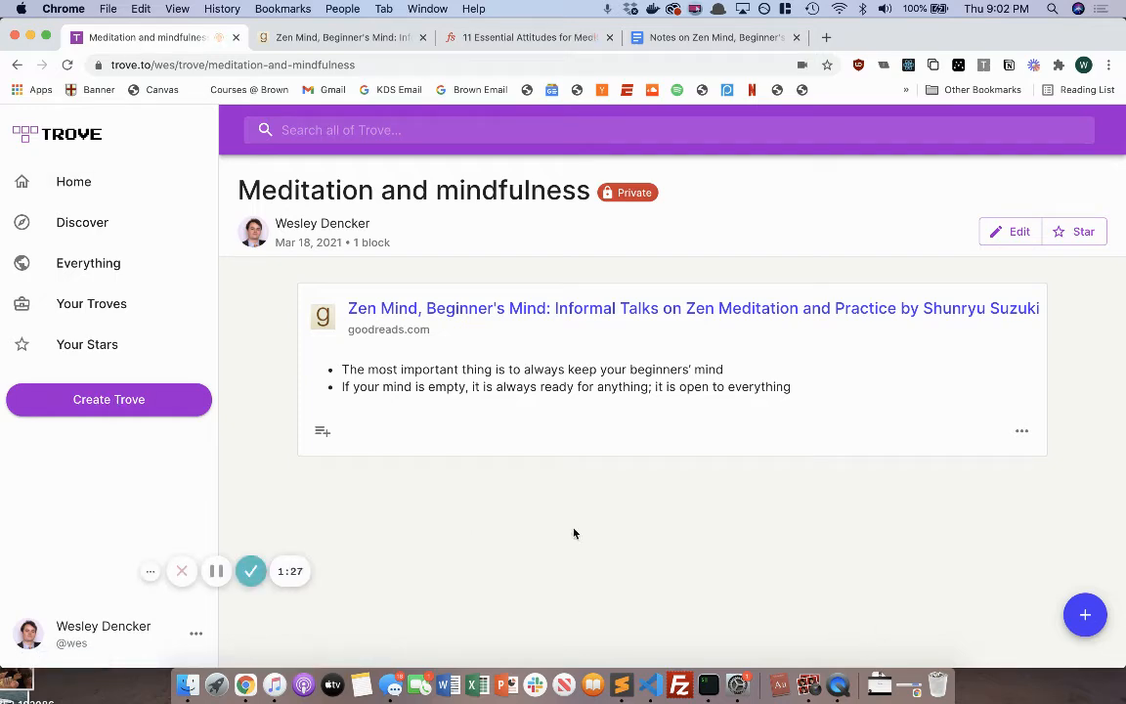
left_click(1083, 614)
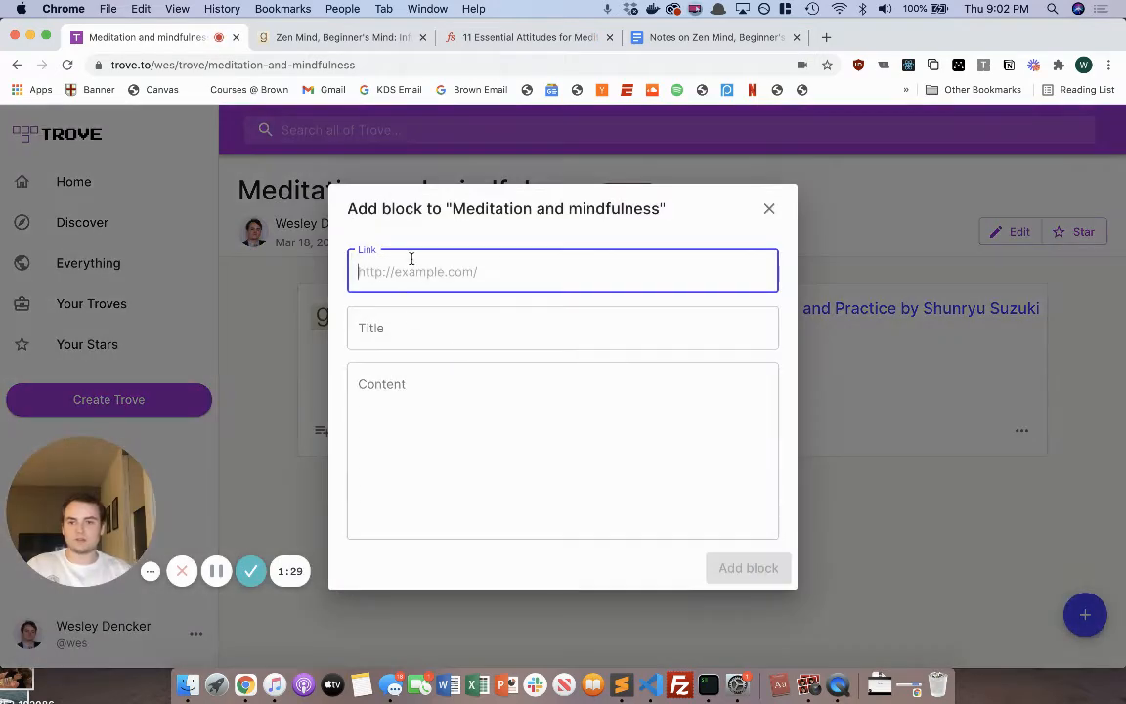
key("super+v")
left_click(569, 326)
left_click(541, 391)
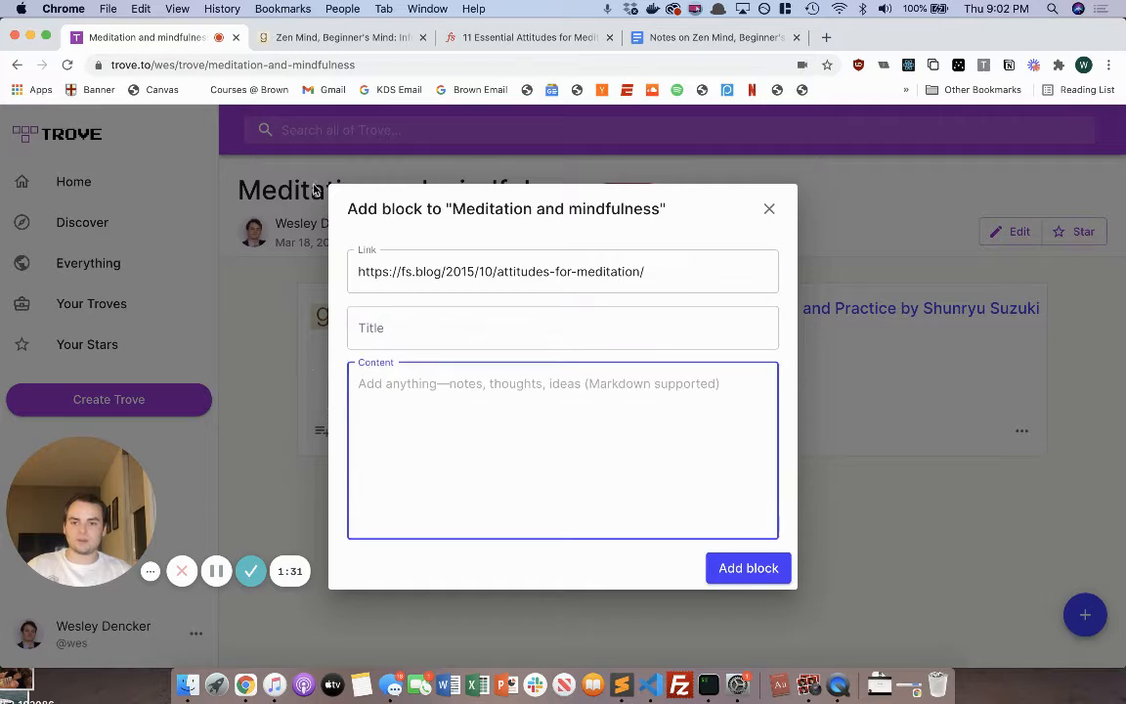
Insert the article's highlighted passage "6) Accept everything that arises." into the block's content as a Markdown quote starting with >
left_click(547, 39)
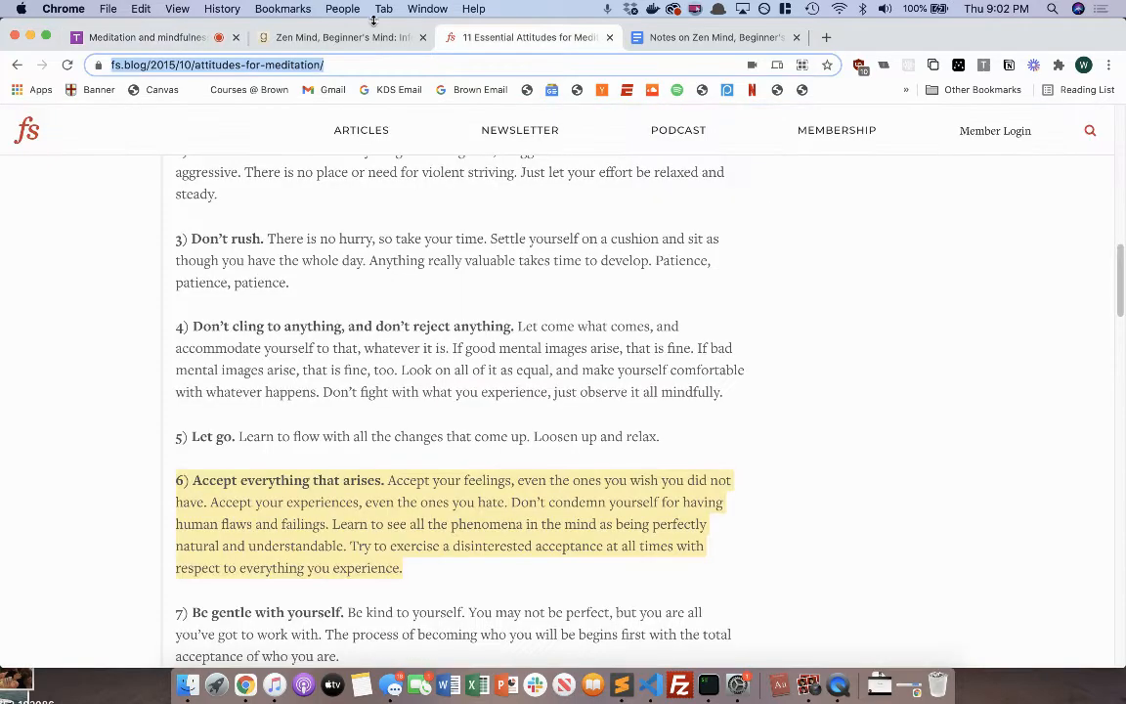
left_click_drag(445, 572, 175, 480)
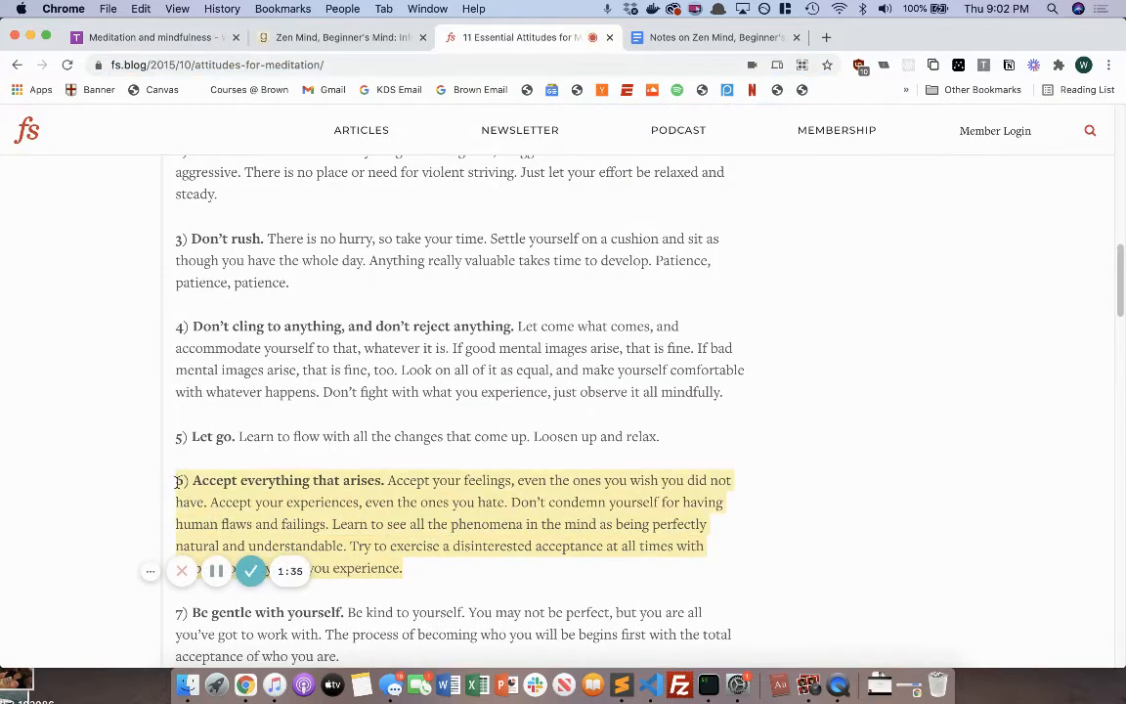
left_click(150, 41)
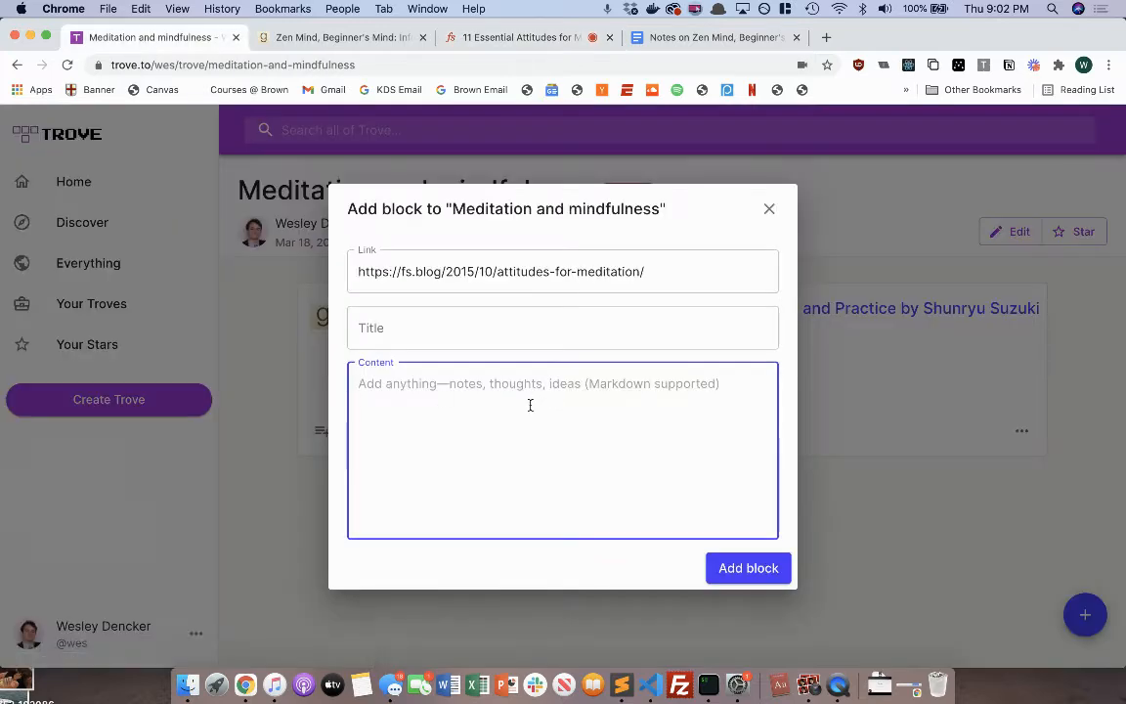
type(">")
type("6) Accept everything that arises. Accept your feelings, even the ones you wish you did not have. Accept your experiences, even the ones you hate. Don’t condemn yourself for having human flaws and failings. Learn to see all the phenomena in the mind as being perfectly natural and understandable. Try to exercise a disinterested acceptance at all times with respect to everything you experience.")
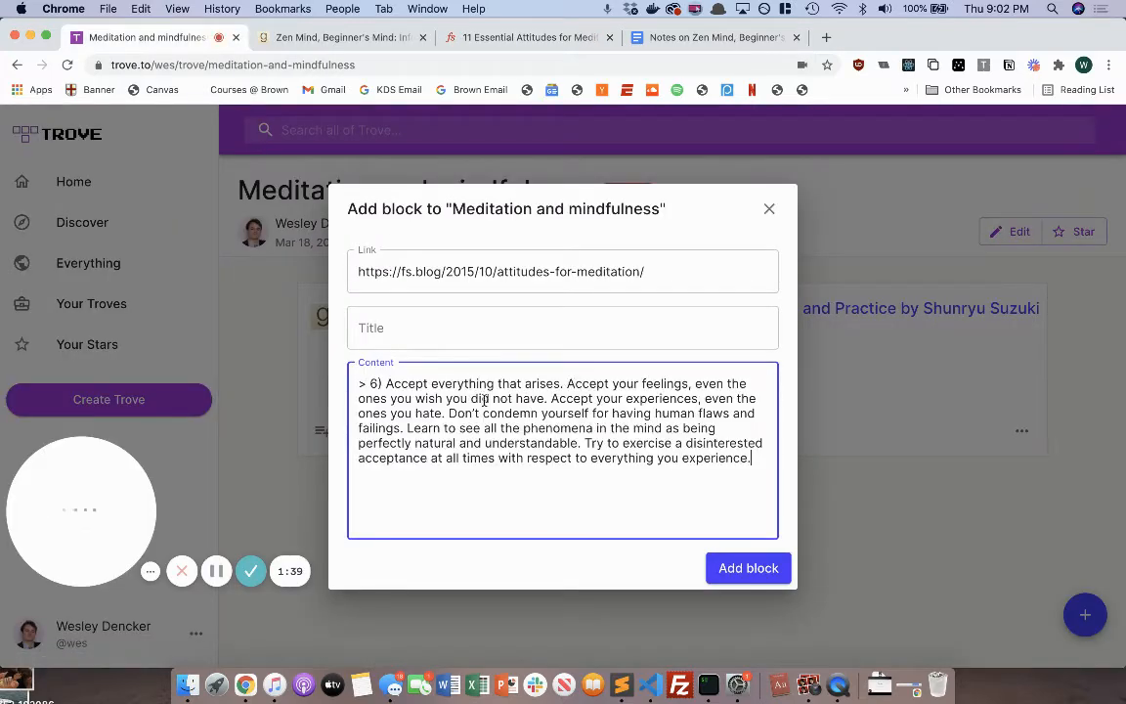
Make "6) Accept everything that arises." bold with ** Markdown markers, add the block, and review both blocks in the trove
left_click(371, 384)
type("**")
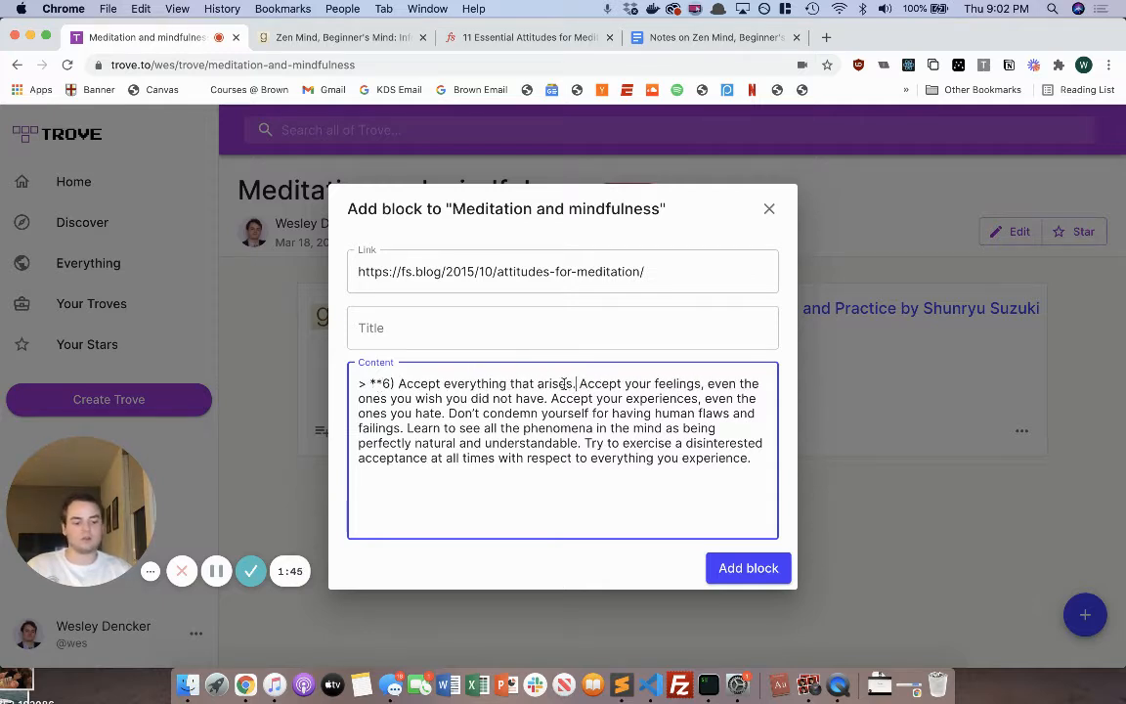
type("**")
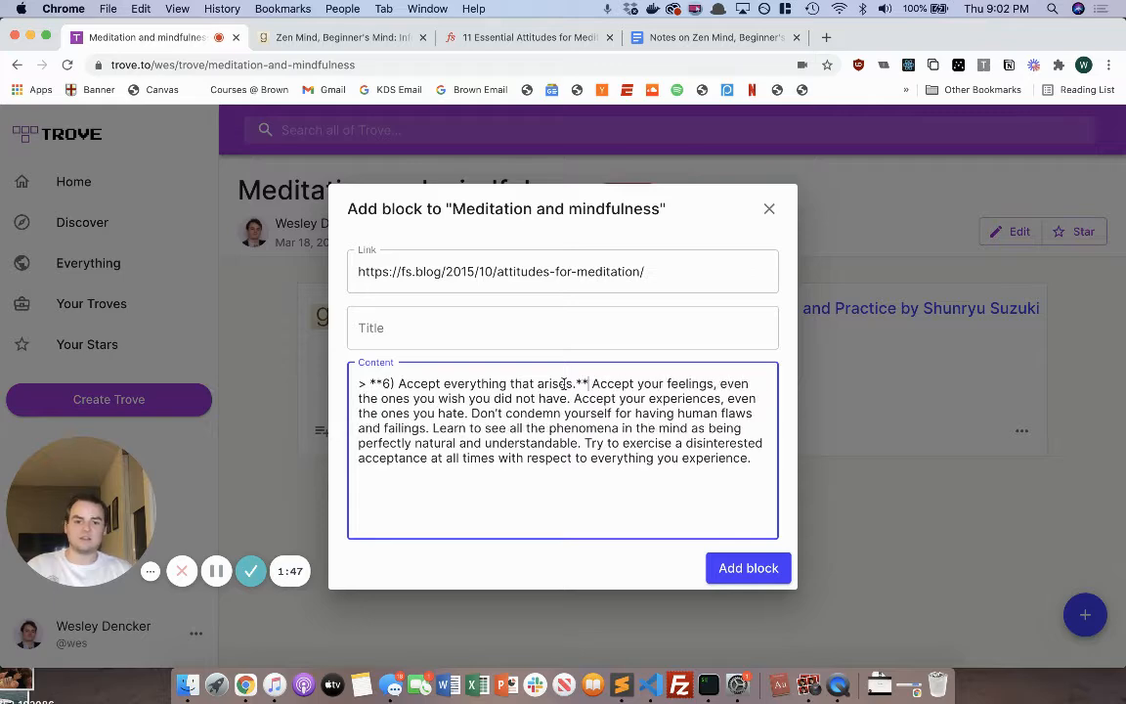
left_click(747, 578)
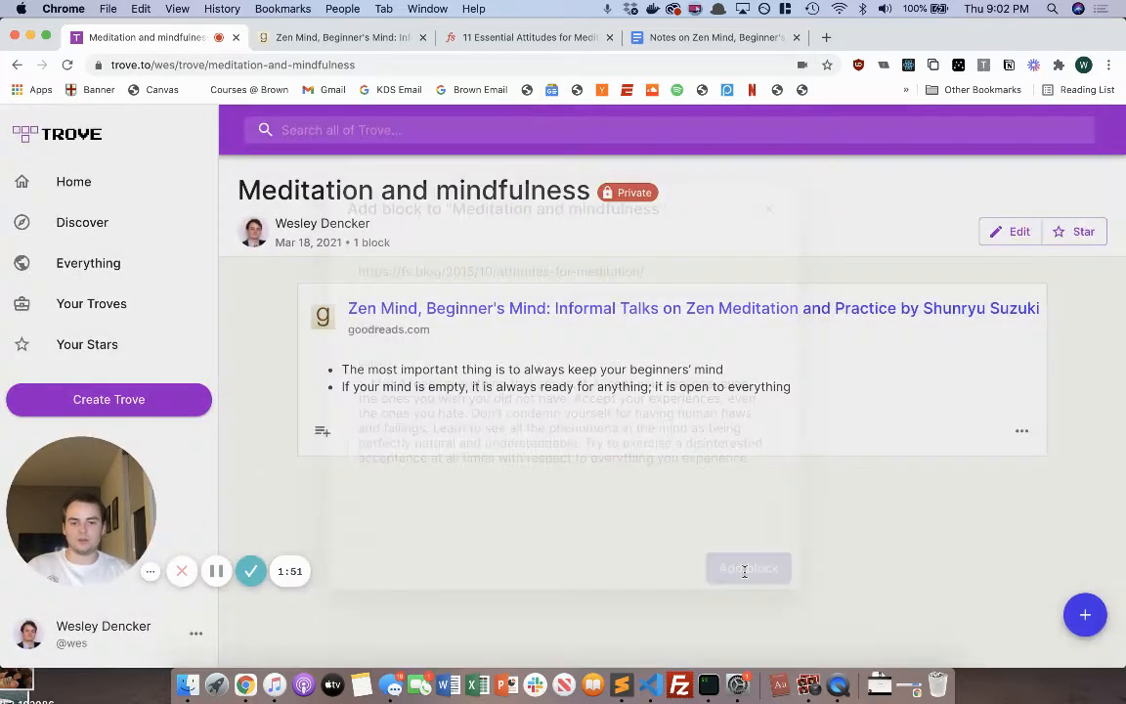
scroll(249, 420, "down", 2)
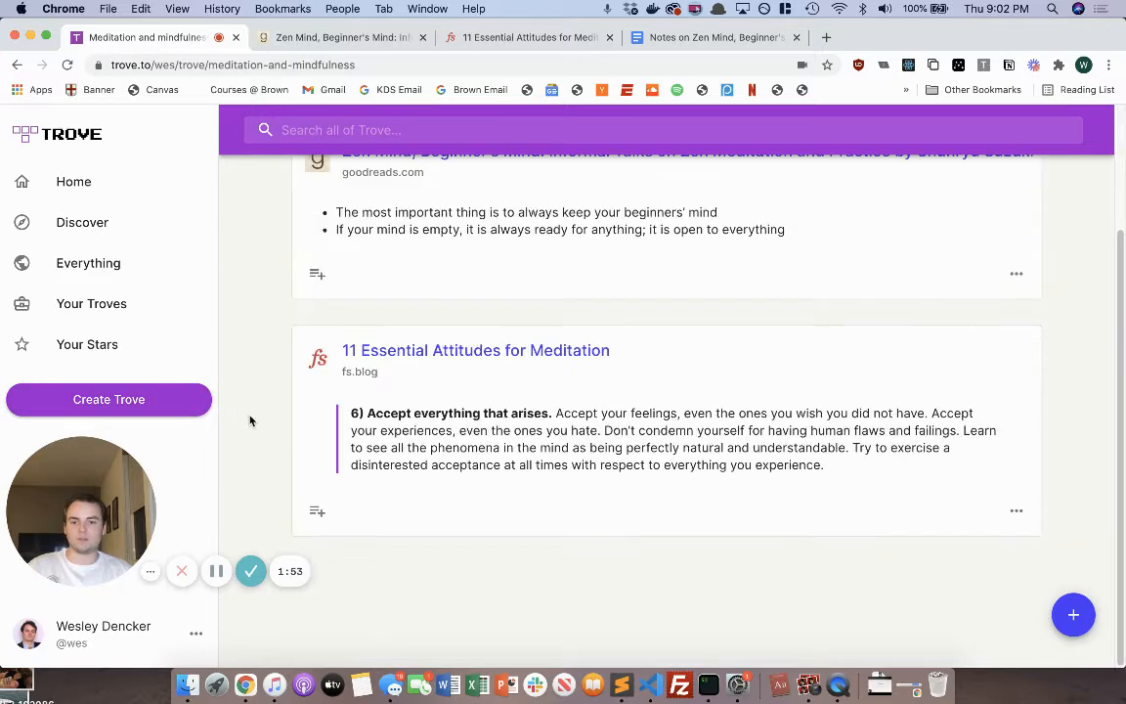
scroll(249, 420, "up", 2)
scroll(250, 421, "down", 2)
scroll(250, 419, "up", 2)
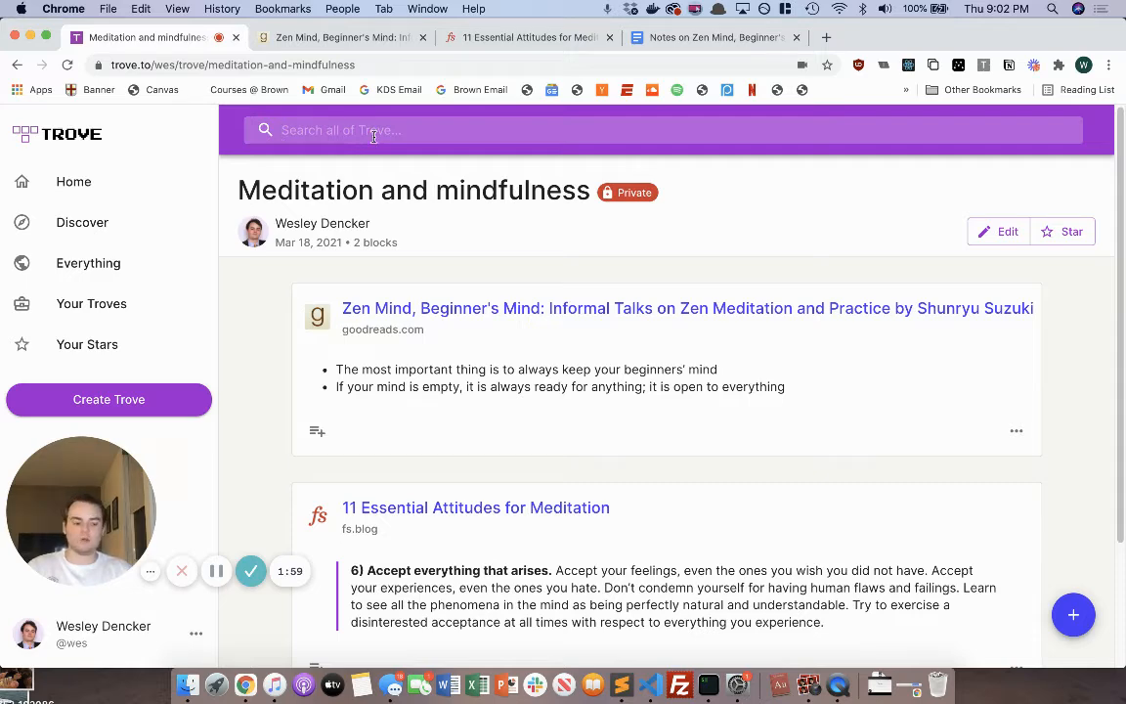
Search all of Trove for "meditation" and look through the matching troves
type("meditation")
key("Return")
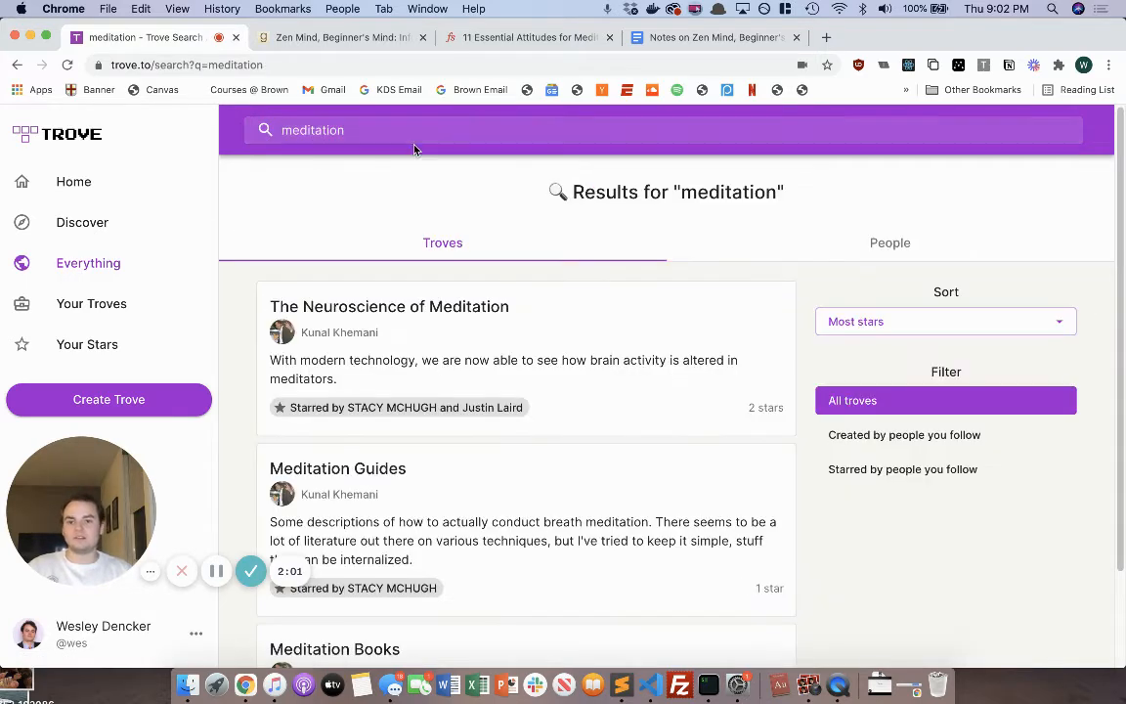
scroll(234, 330, "down", 2)
scroll(238, 332, "up", 1)
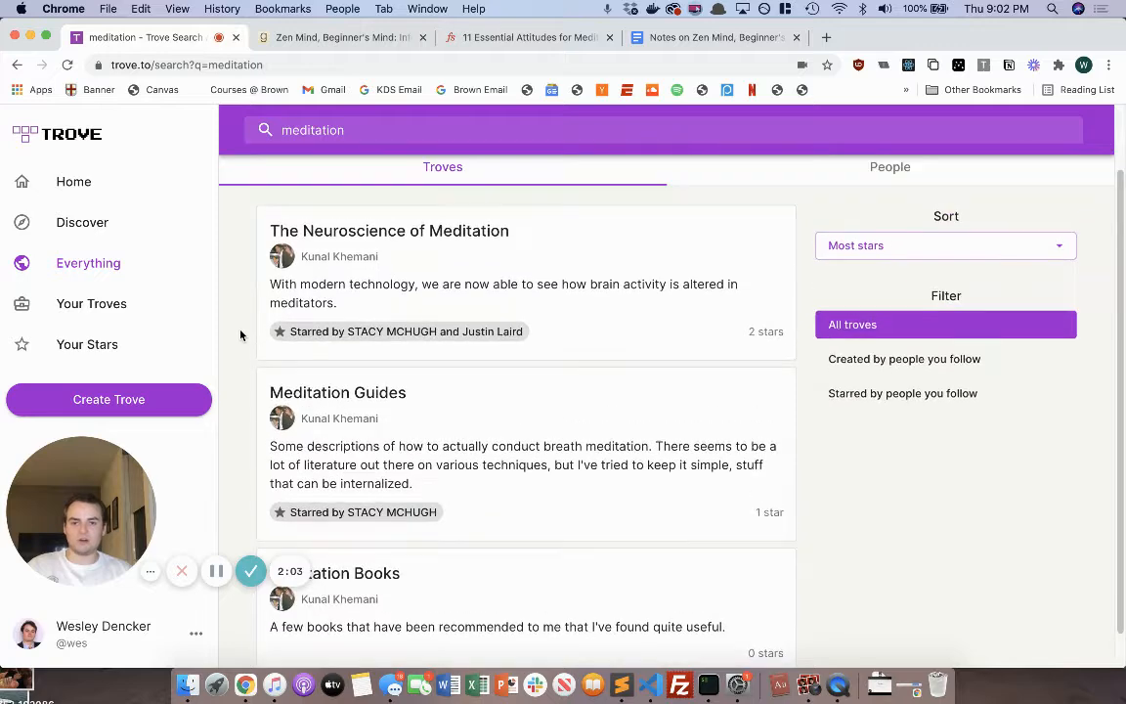
scroll(240, 337, "down", 1)
scroll(239, 337, "up", 2)
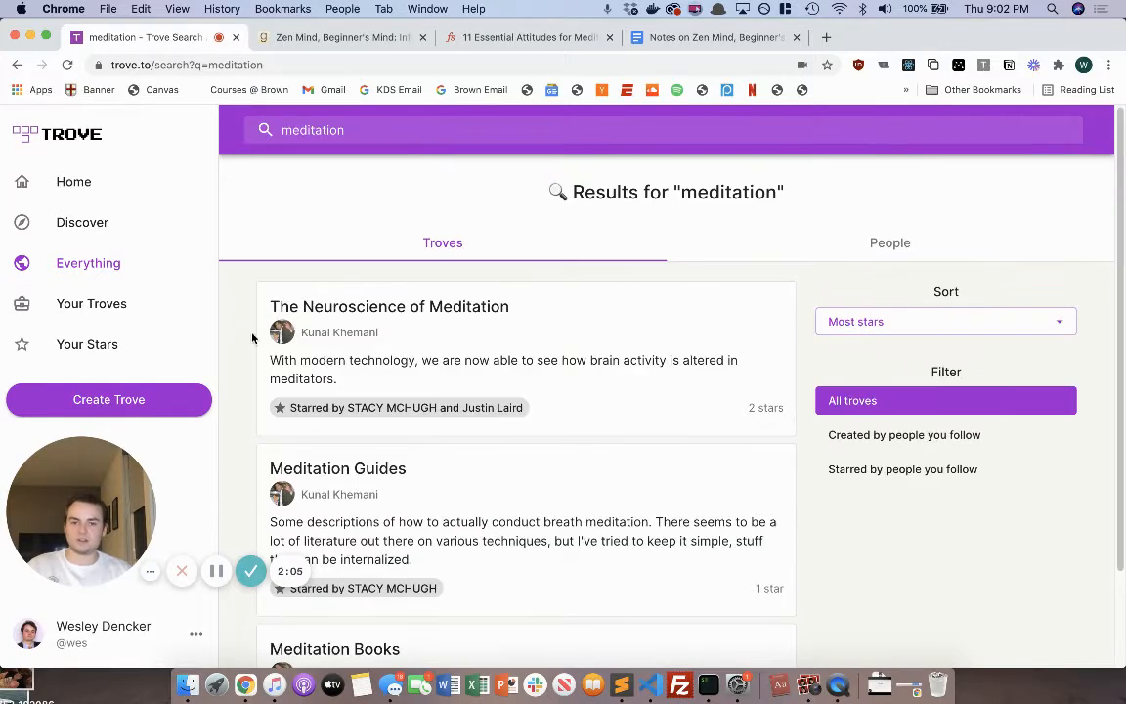
scroll(251, 329, "down", 1)
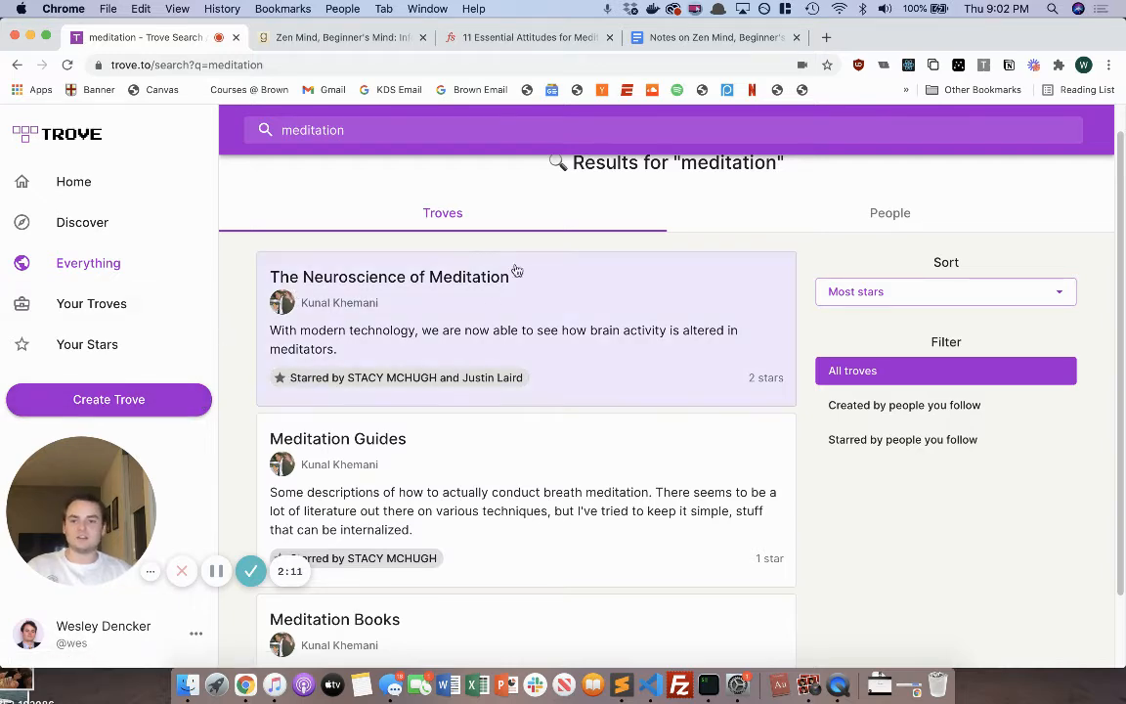
Open the trove "The Neuroscience of Meditation" from the search results, look over its blocks, and star it
left_click(420, 332)
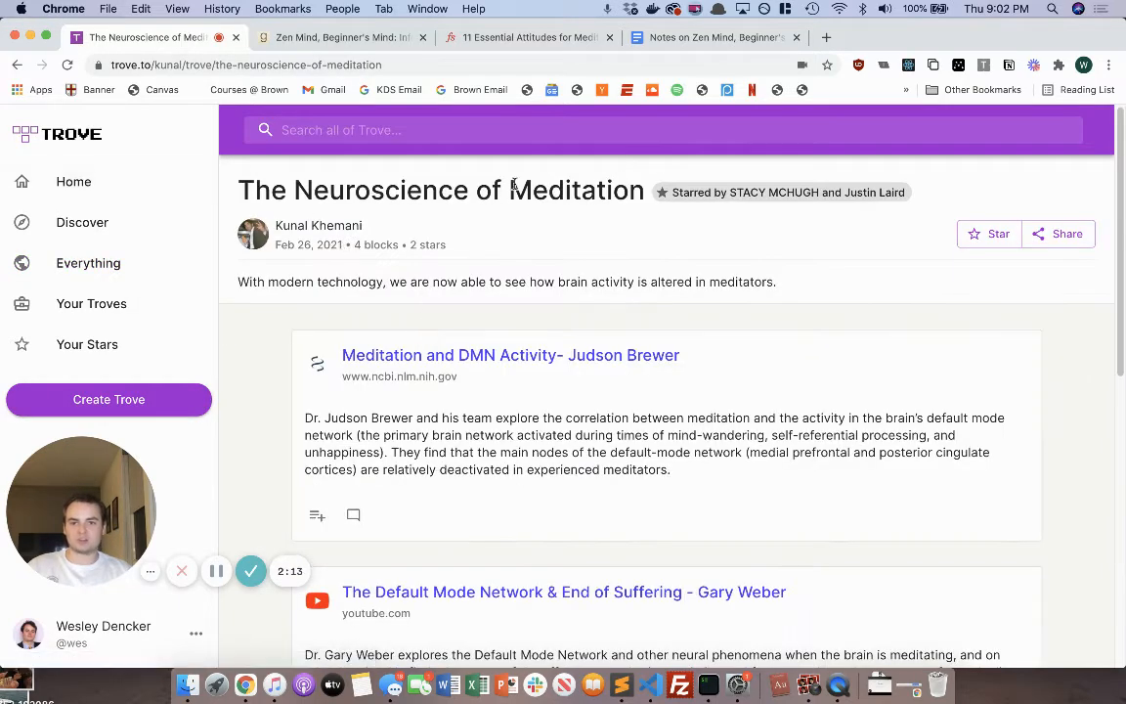
scroll(748, 331, "down", 5)
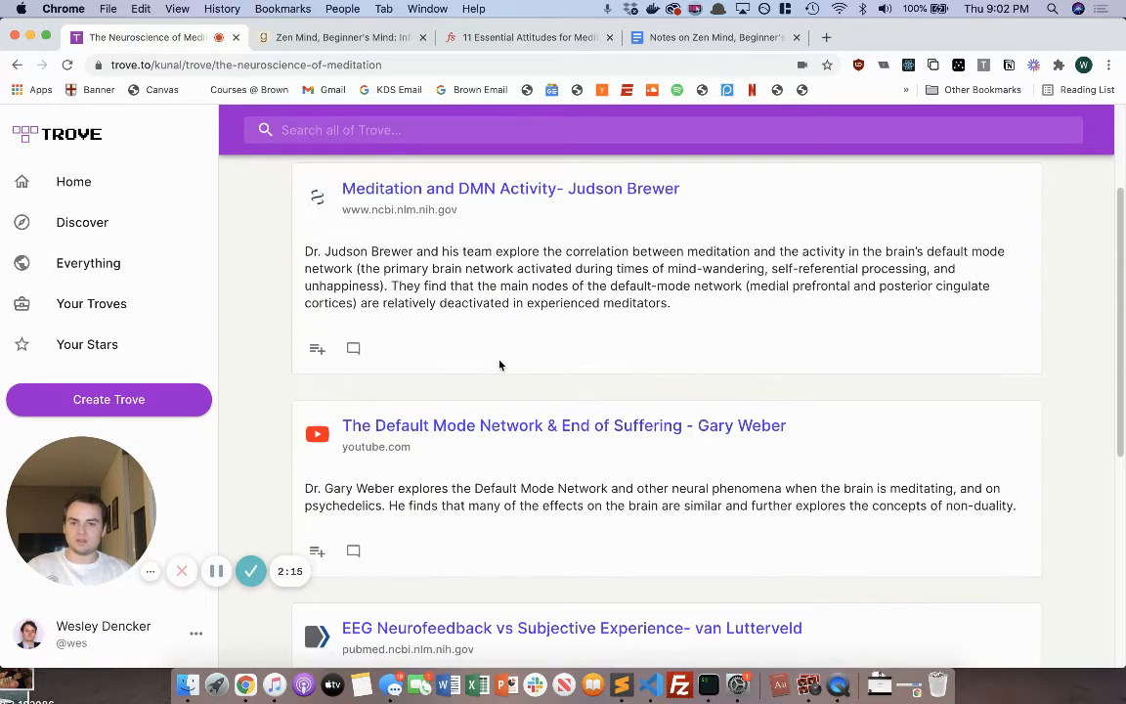
scroll(497, 364, "up", 5)
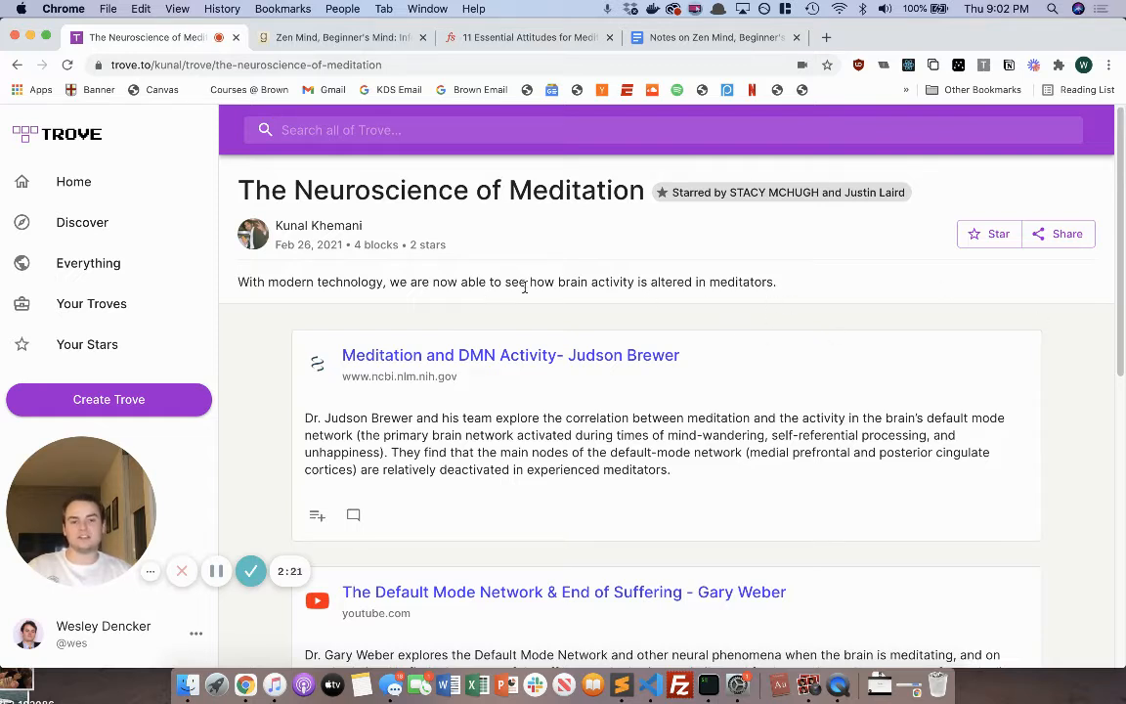
left_click(992, 235)
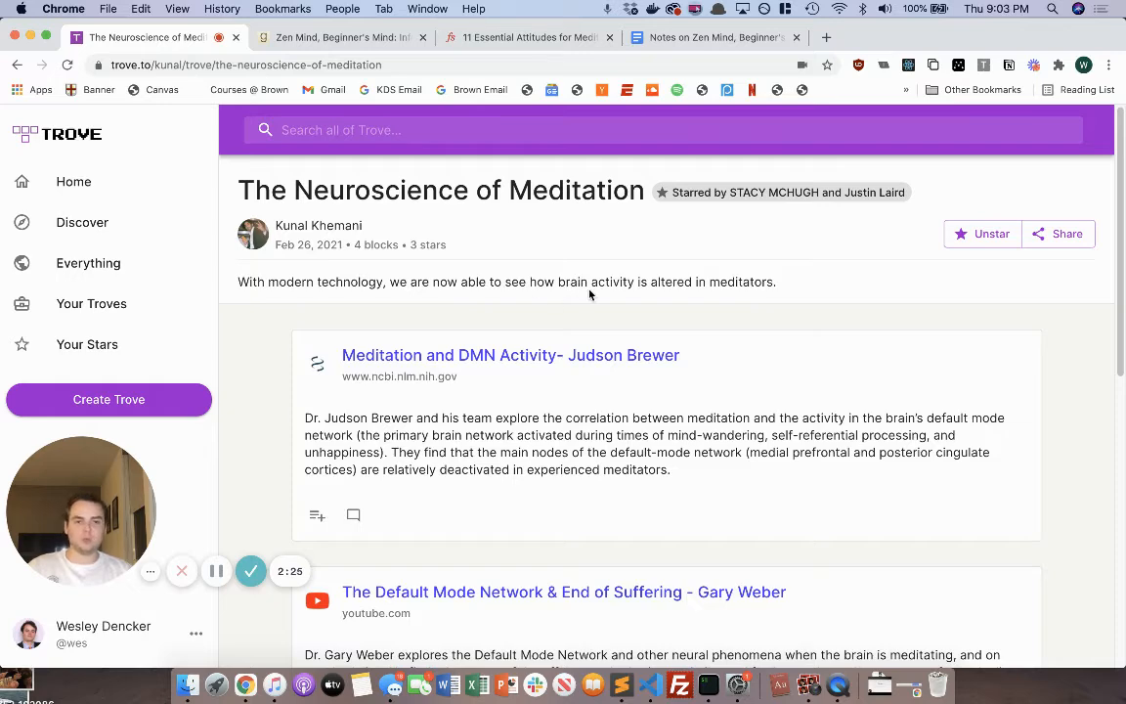
Check the newly starred trove in the list of your stars and return to the "meditation" search results
left_click(114, 342)
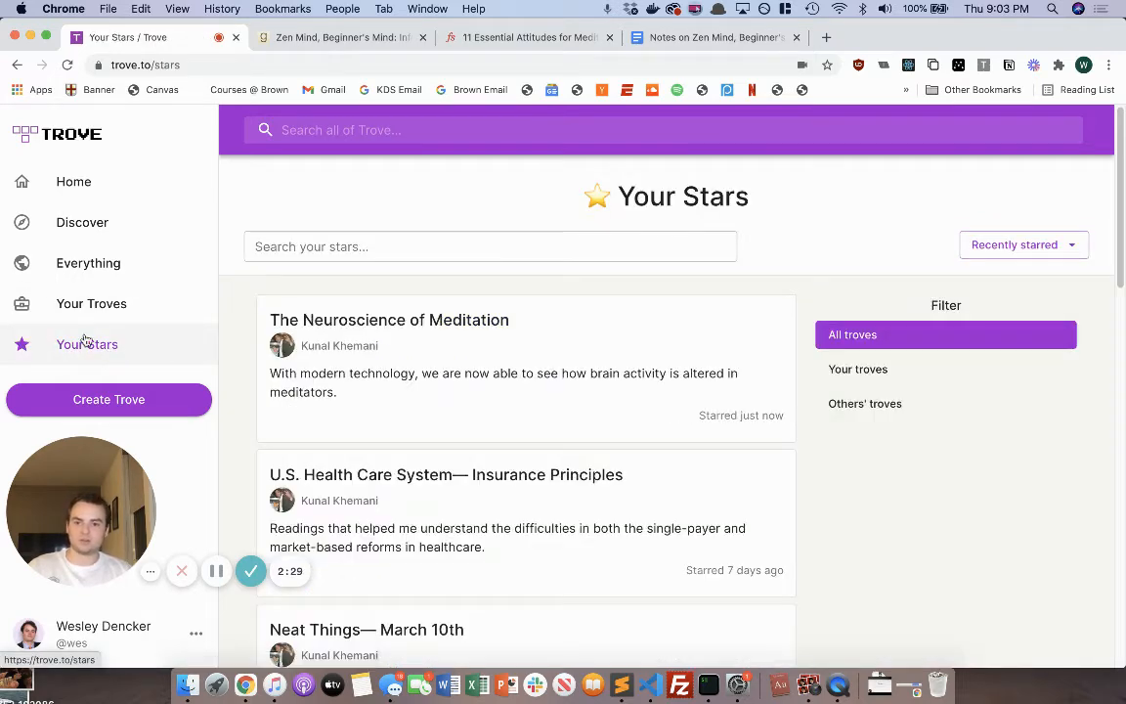
left_click(430, 339)
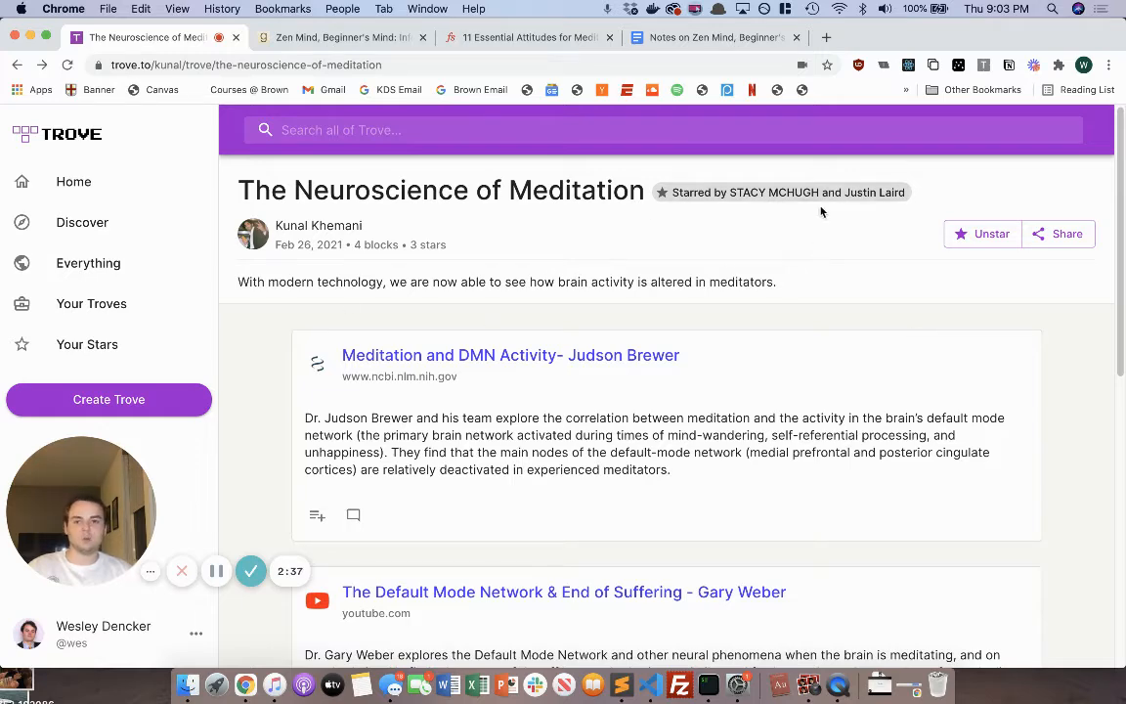
left_click(17, 64)
scroll(229, 397, "down", 1)
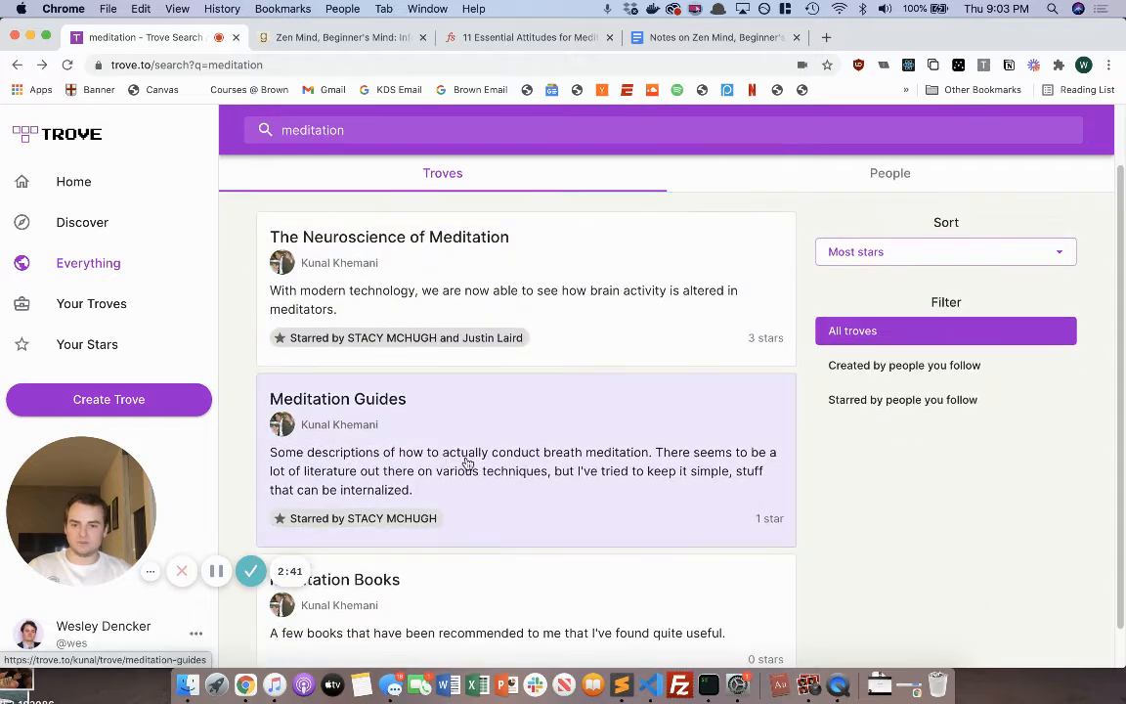
Open the "Meditation Guides" trove from the search results and add its "Basic Breath Meditation Instructions" block to the "Meditation and mindfulness" trove
left_click(465, 462)
scroll(251, 423, "down", 1)
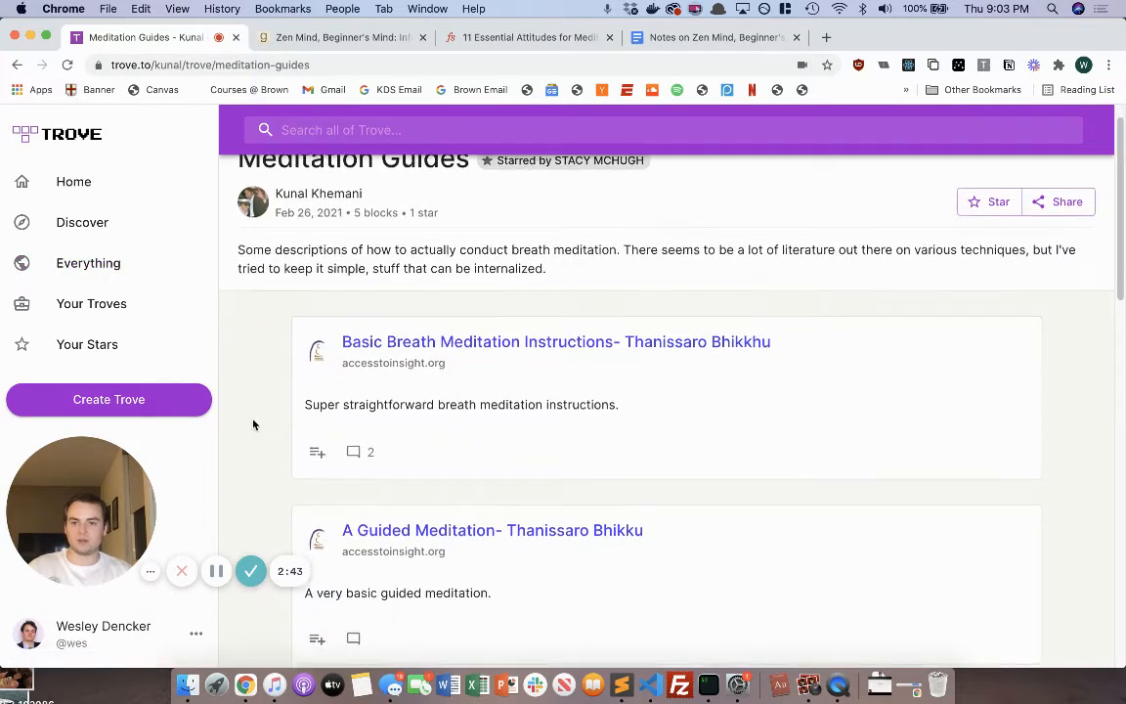
scroll(251, 422, "up", 1)
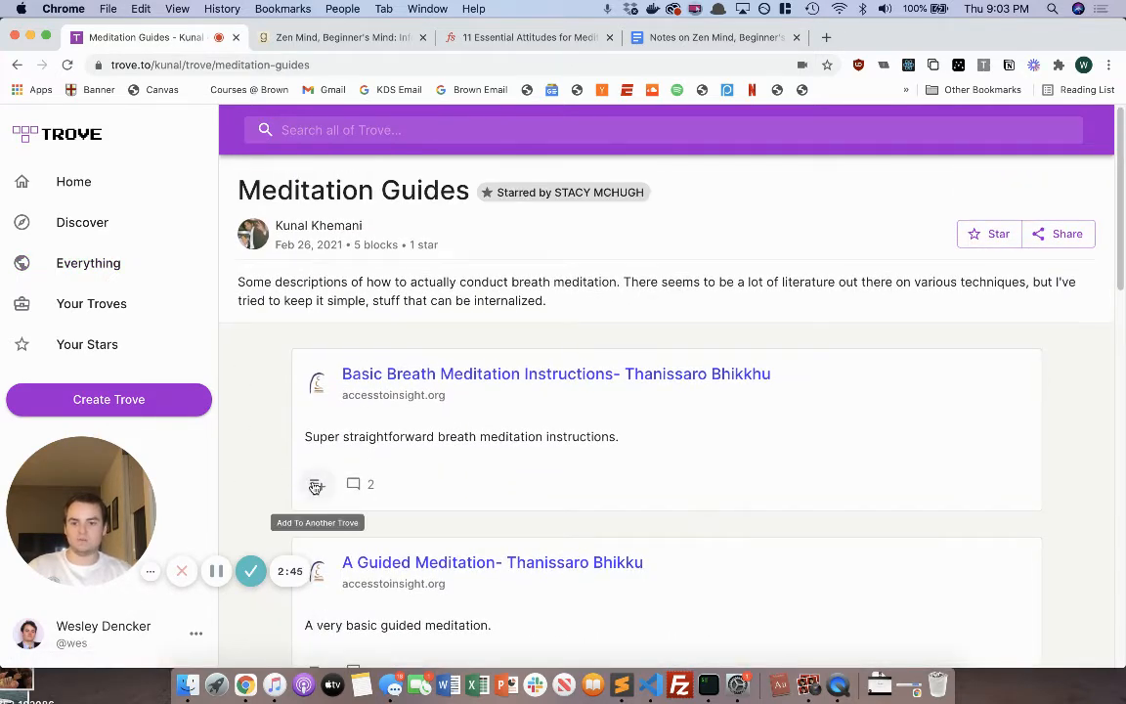
scroll(269, 458, "down", 1)
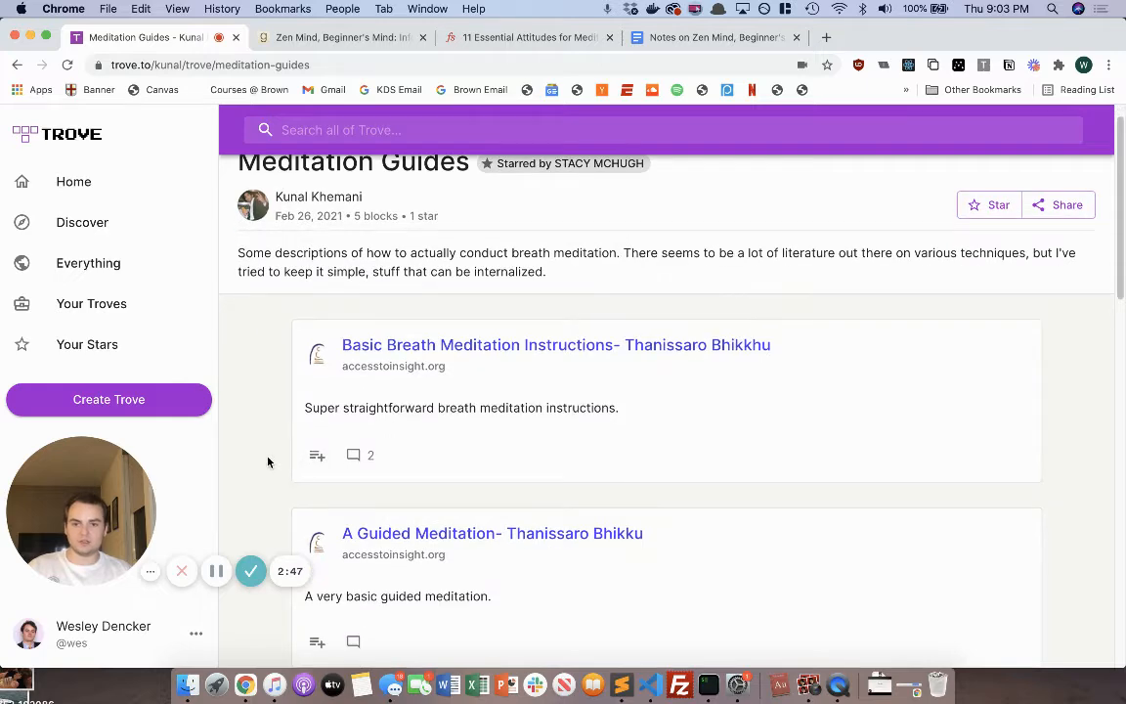
left_click(318, 457)
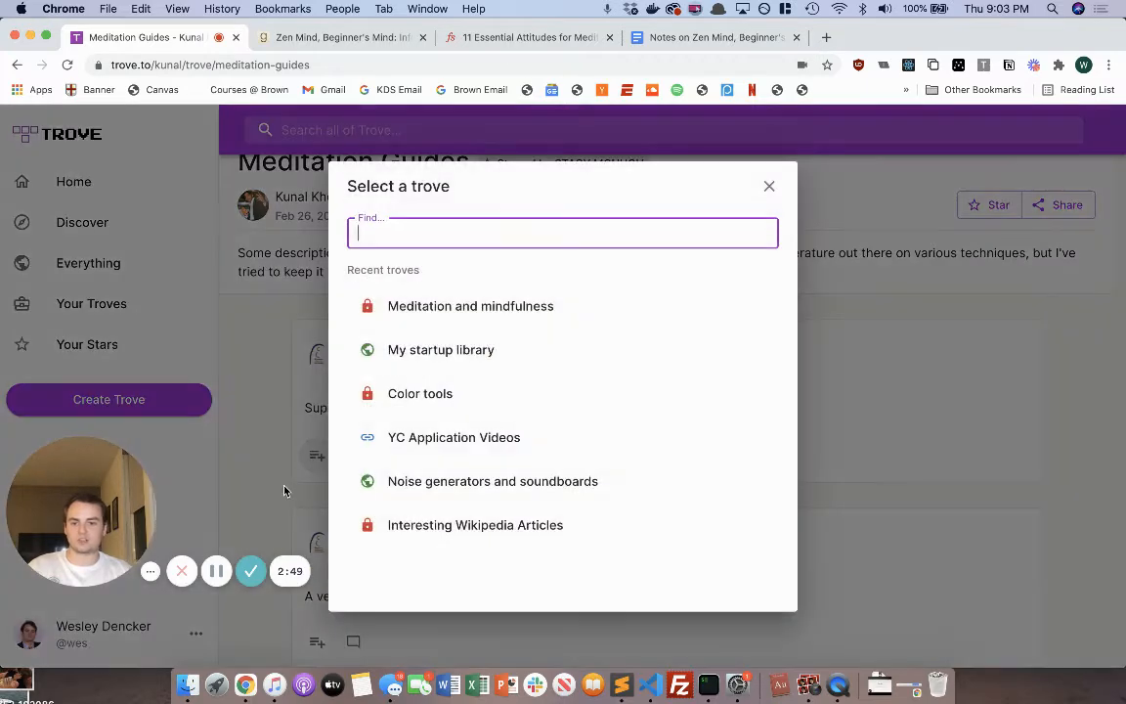
left_click(551, 315)
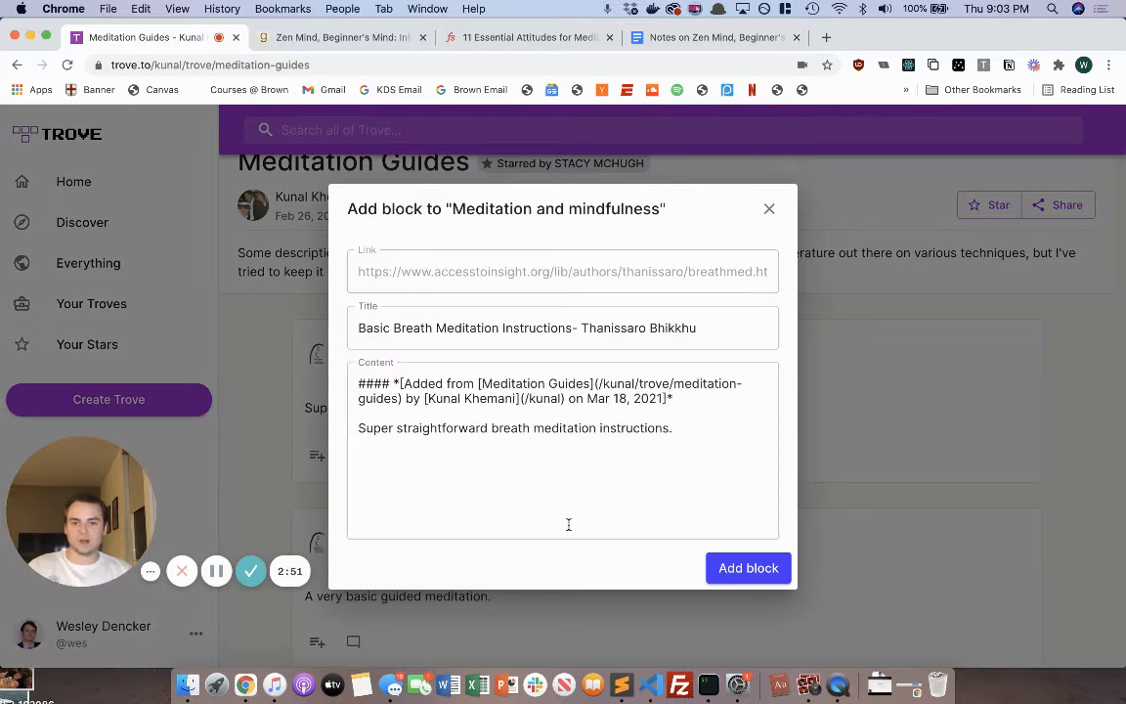
left_click(728, 571)
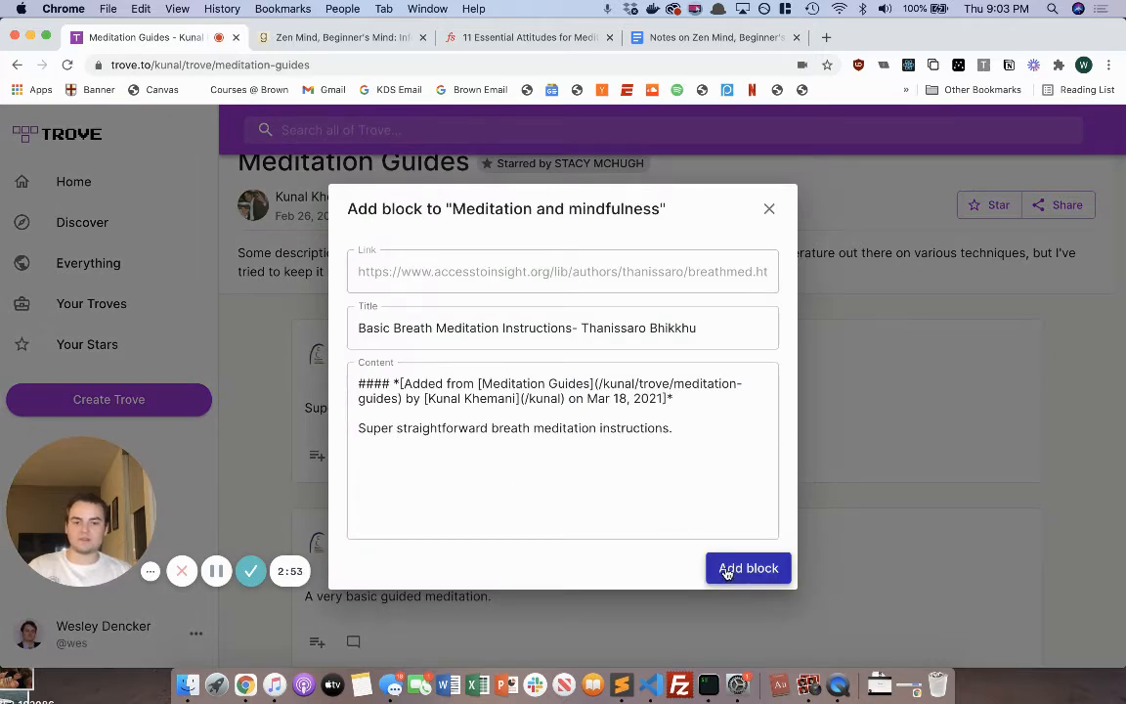
Open the "Meditation and mindfulness" trove and move the "Basic Breath Meditation Instructions" block above "11 Essential Attitudes for Meditation"
left_click(643, 629)
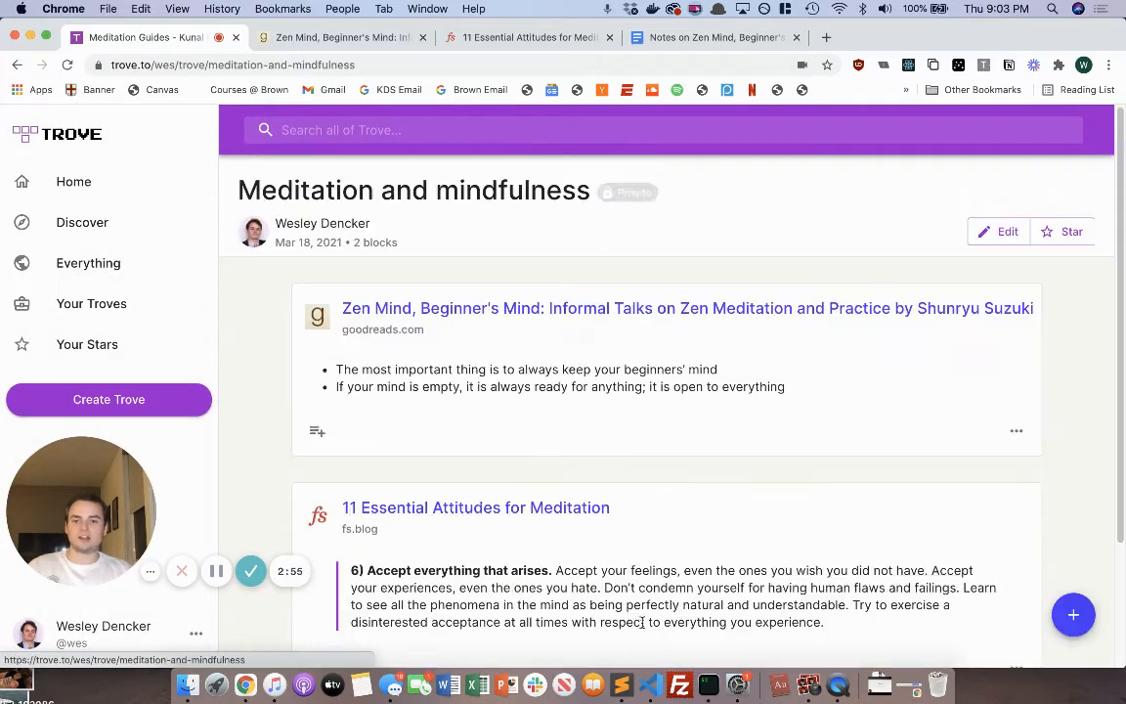
scroll(273, 437, "down", 3)
scroll(270, 425, "down", 2)
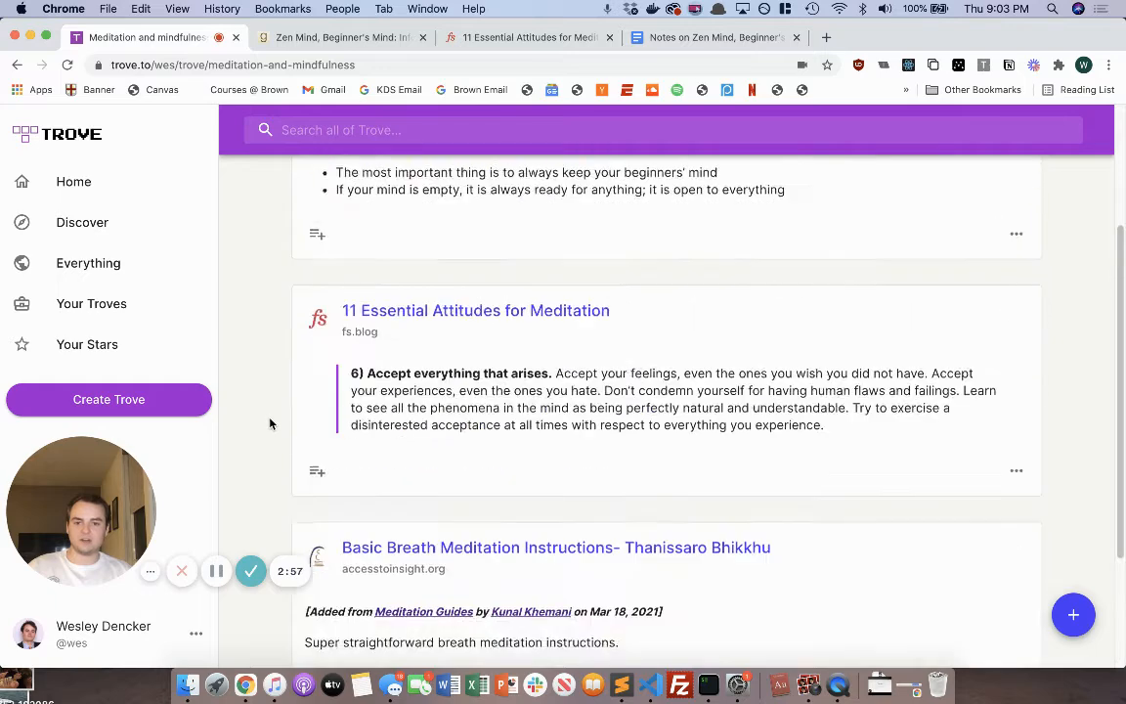
scroll(1055, 432, "up", 2)
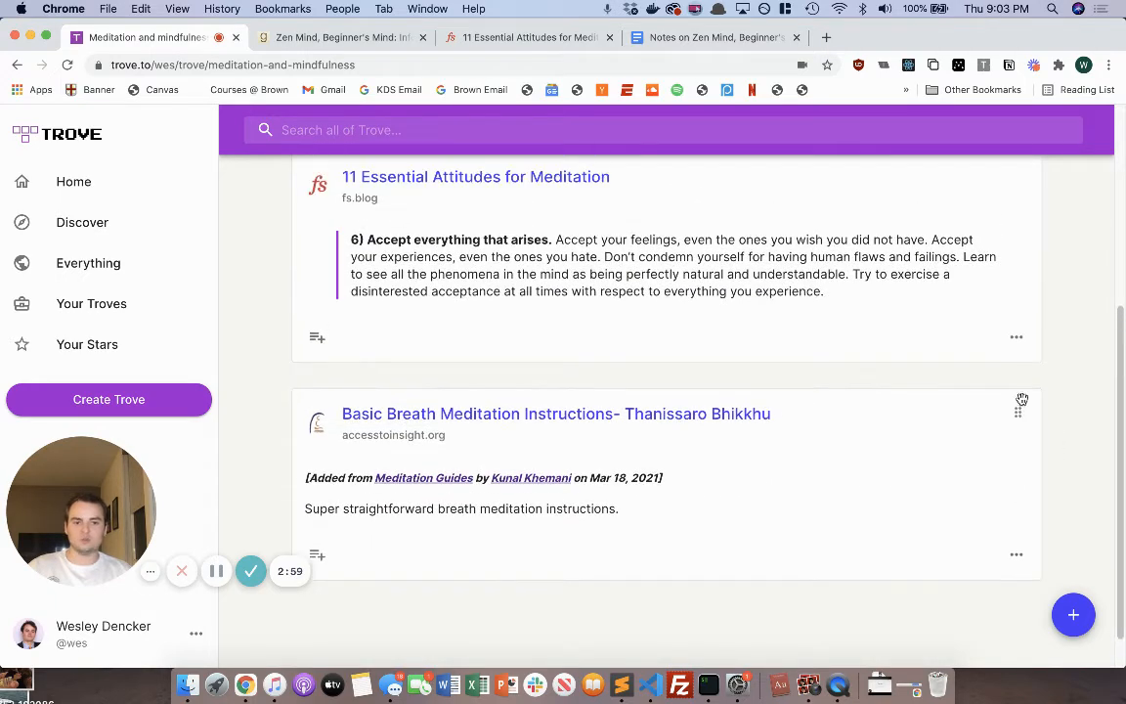
left_click_drag(1022, 447, 1095, 360)
scroll(1093, 377, "up", 3)
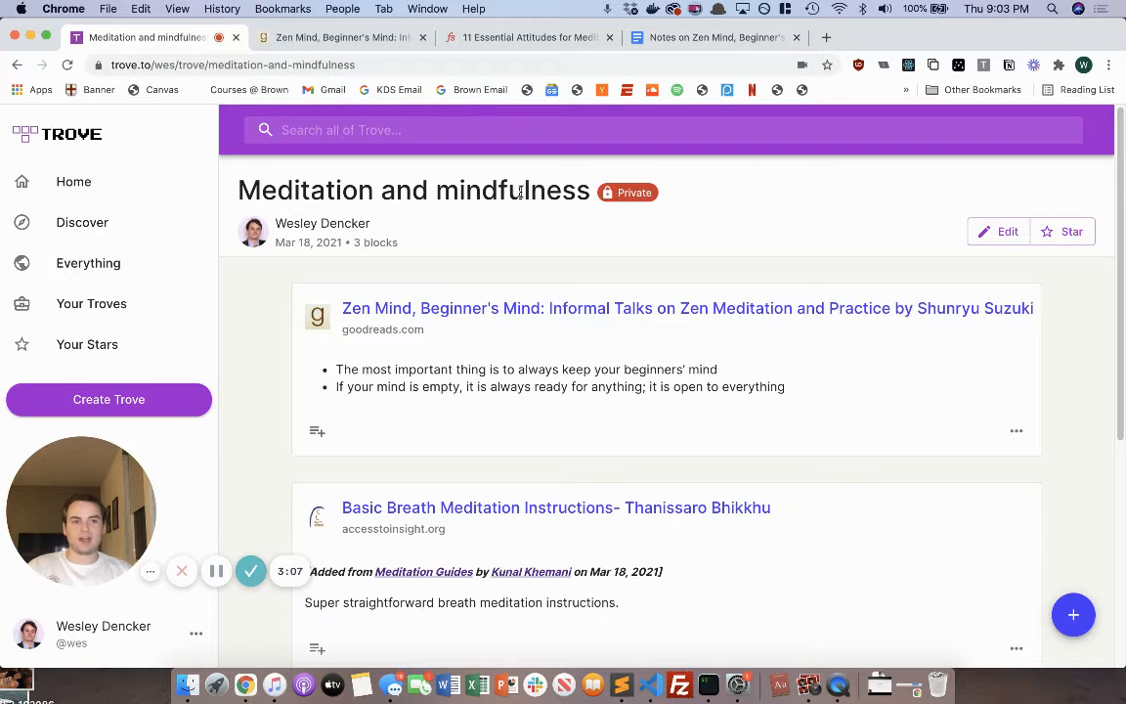
Change the visibility of the "Meditation and mindfulness" trove to Public and save the changes
left_click(995, 233)
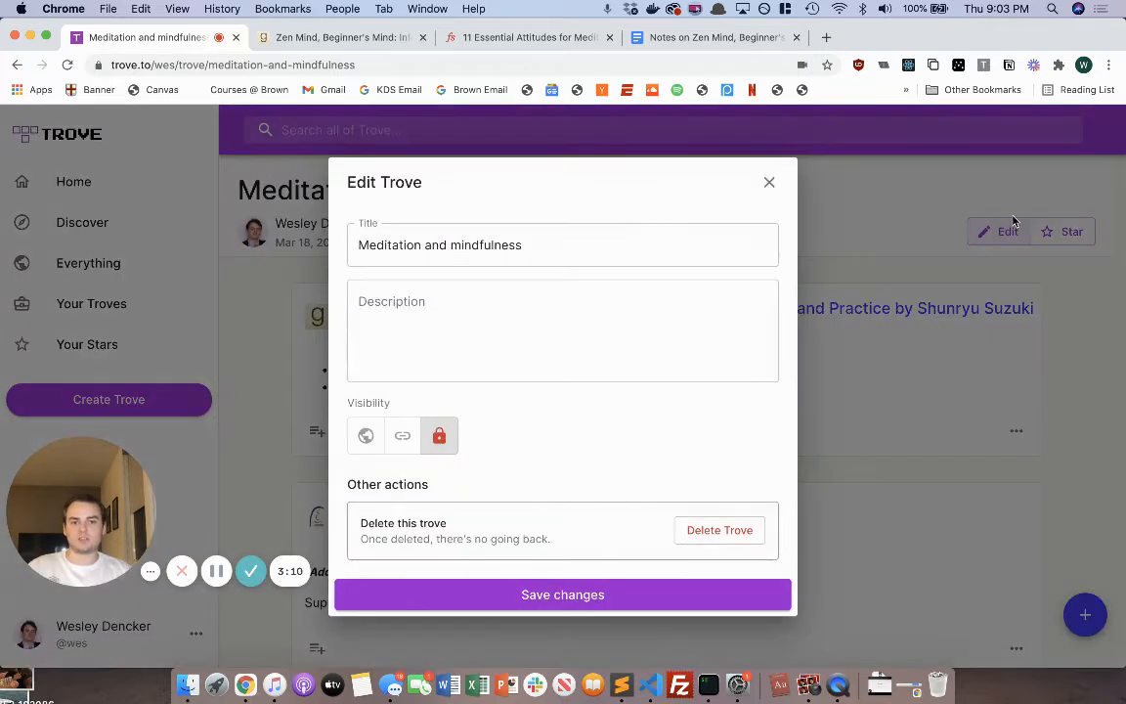
left_click(364, 436)
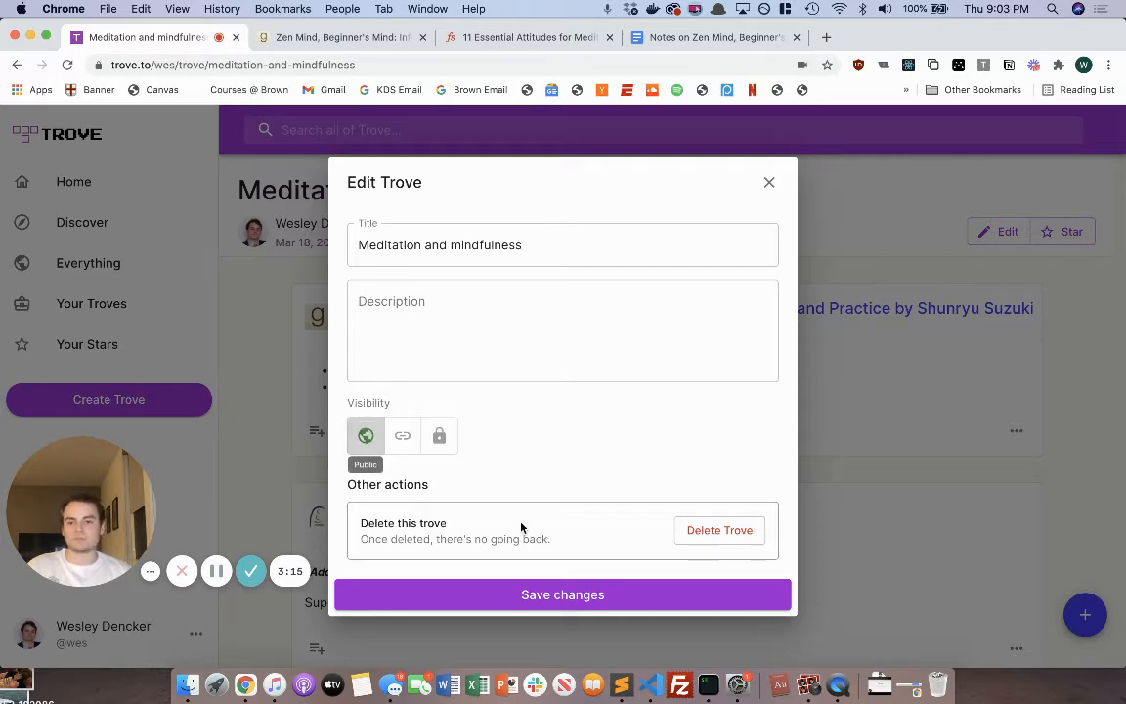
left_click(558, 594)
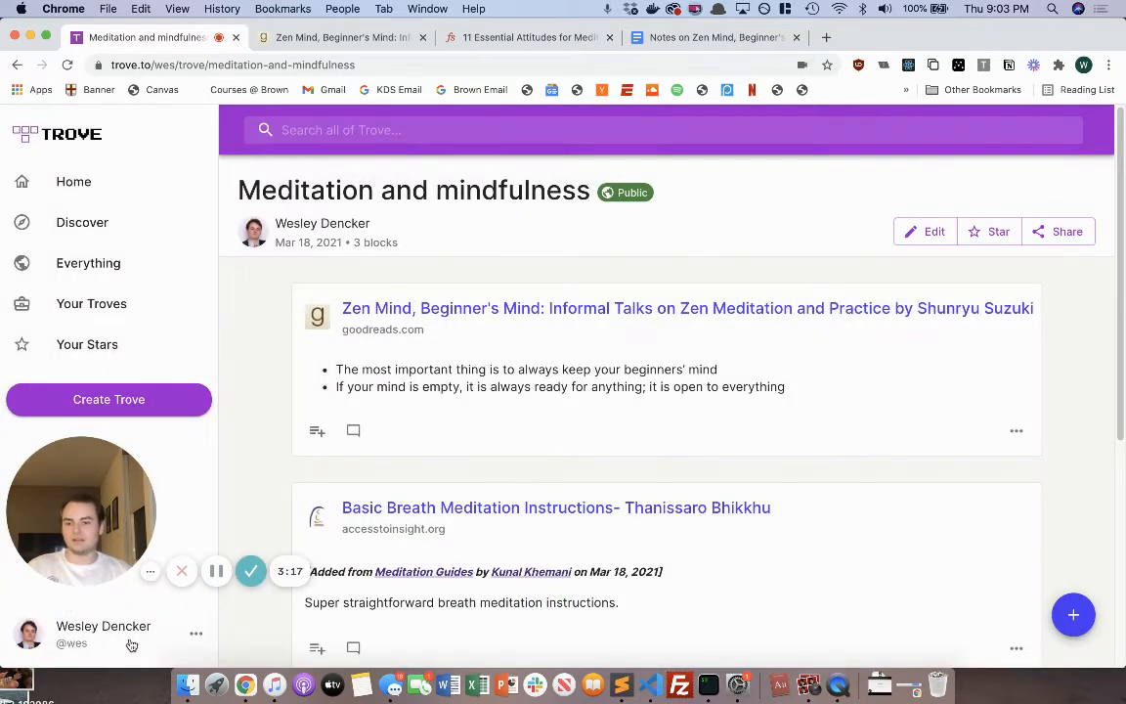
Open your own profile and look through its public troves and its starred troves
left_click(84, 634)
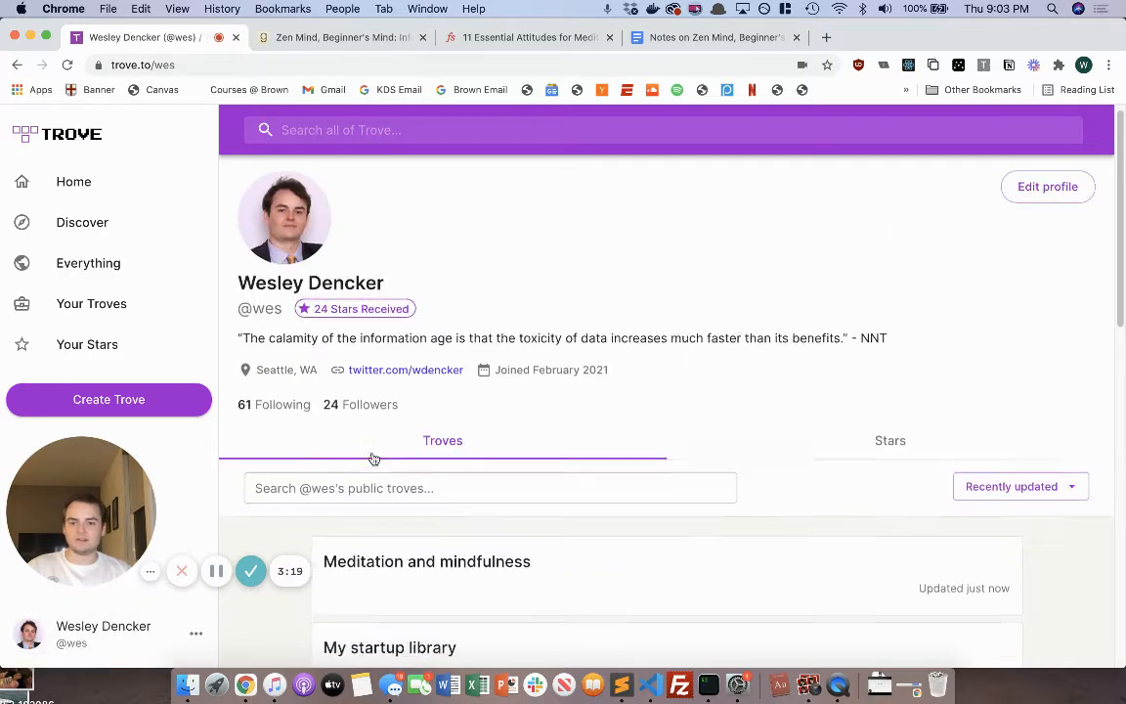
scroll(373, 457, "down", 4)
scroll(365, 377, "up", 4)
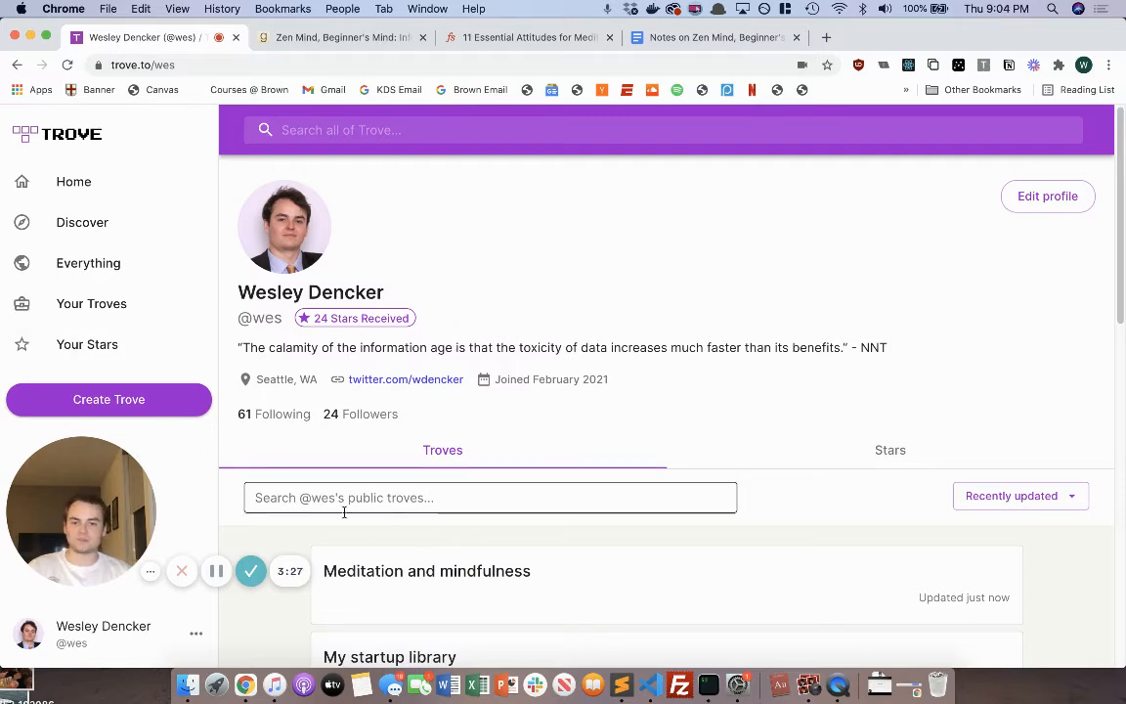
scroll(344, 510, "down", 5)
scroll(978, 326, "up", 5)
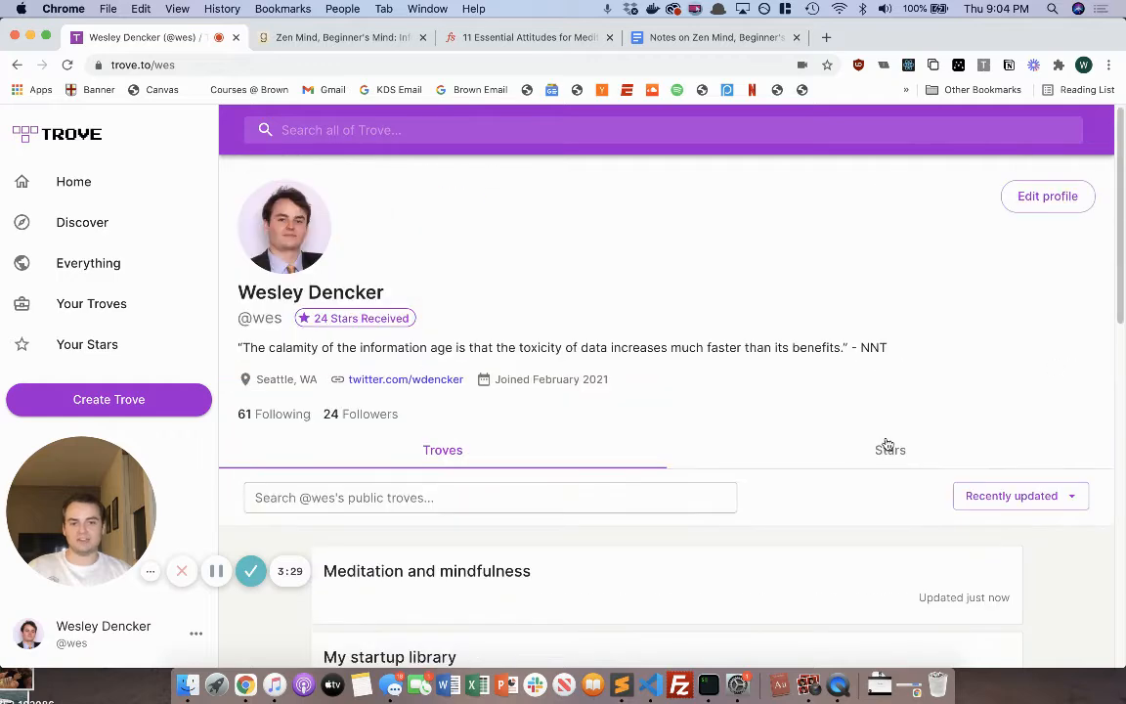
left_click(887, 448)
scroll(1051, 578, "down", 3)
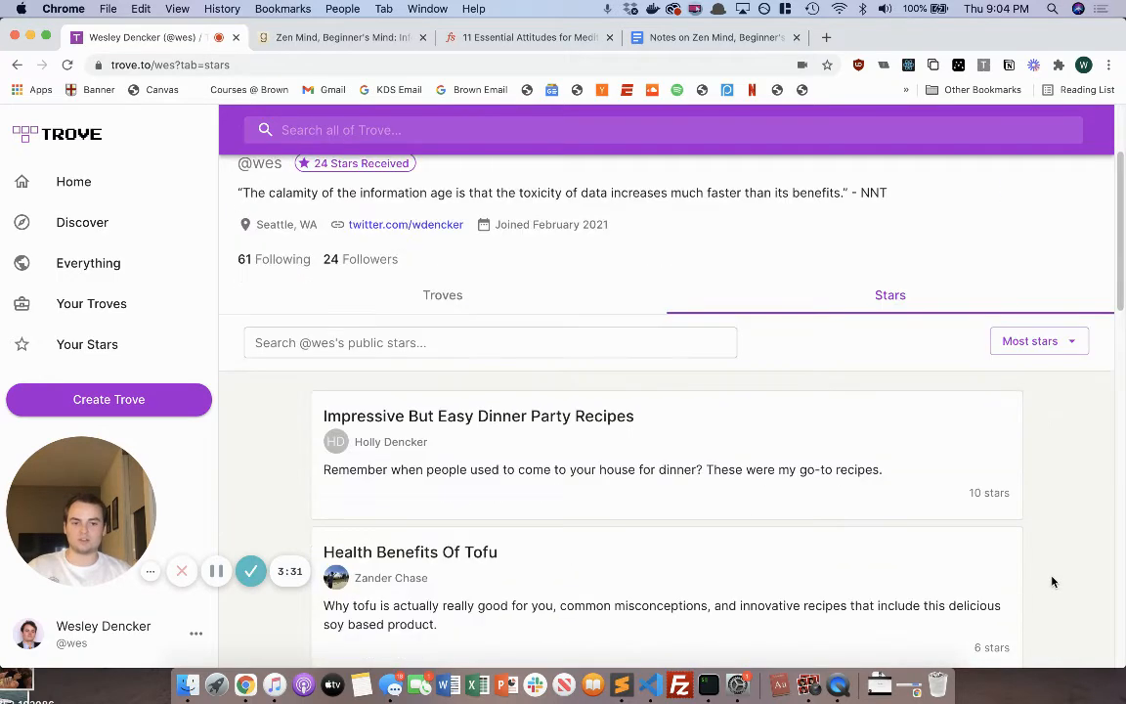
scroll(558, 513, "up", 3)
left_click(492, 452)
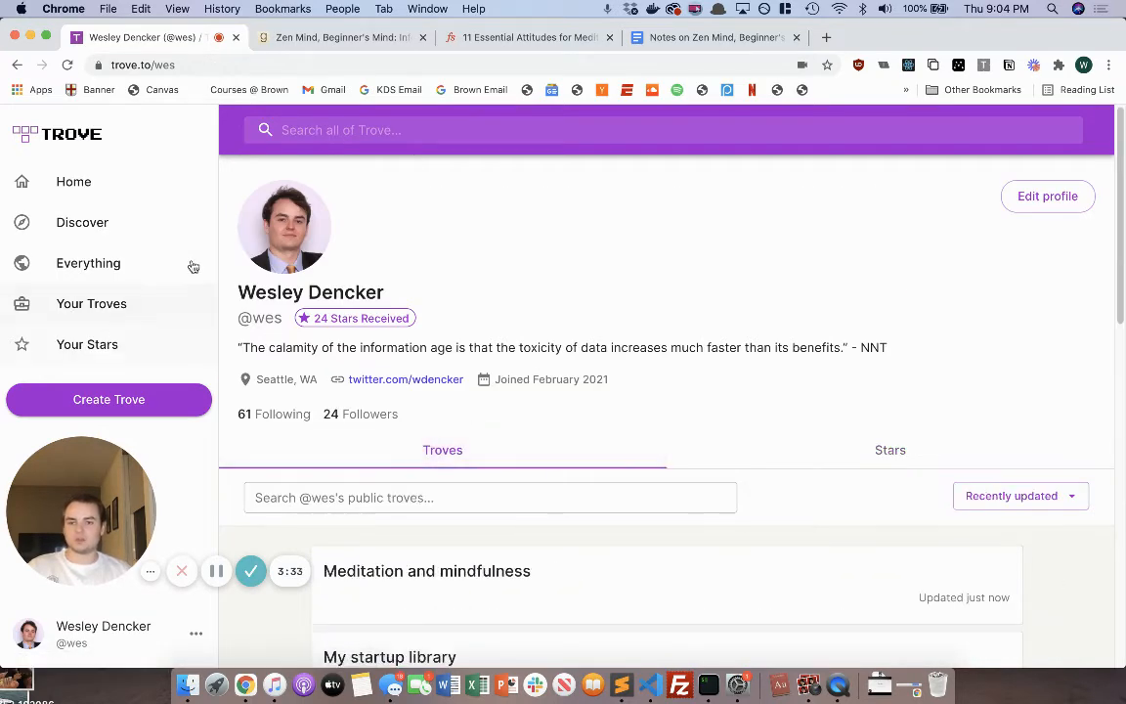
Go to the home page and look through the full list of your own troves
left_click(83, 184)
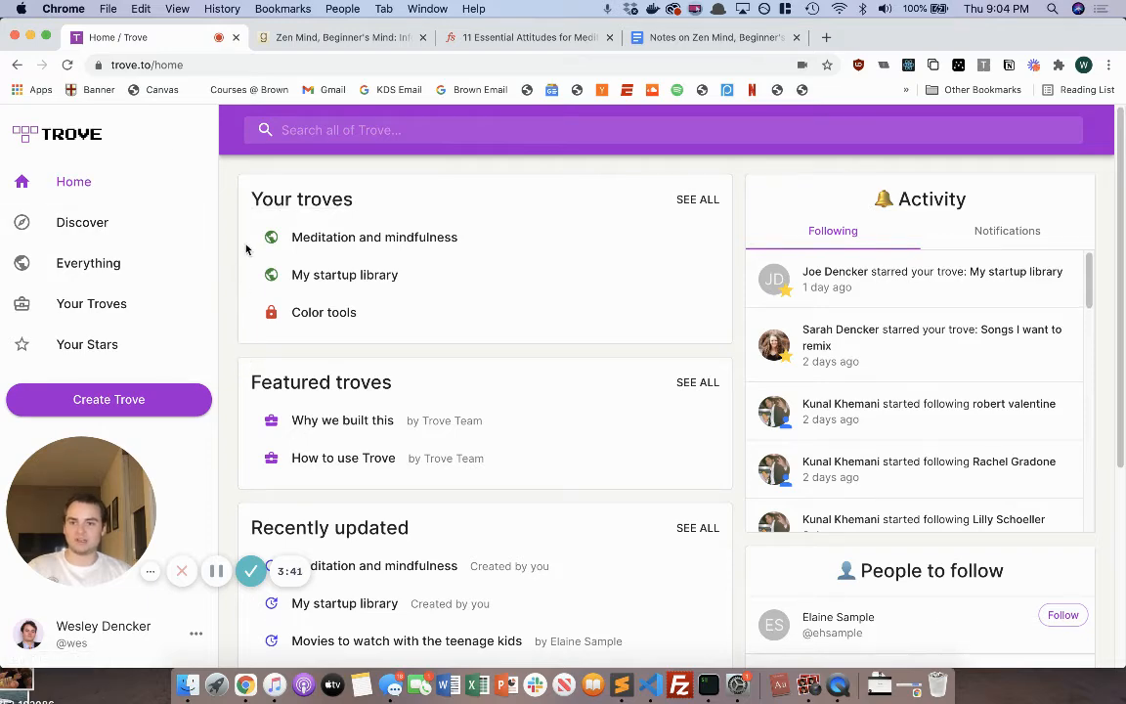
left_click(290, 209)
scroll(243, 344, "down", 5)
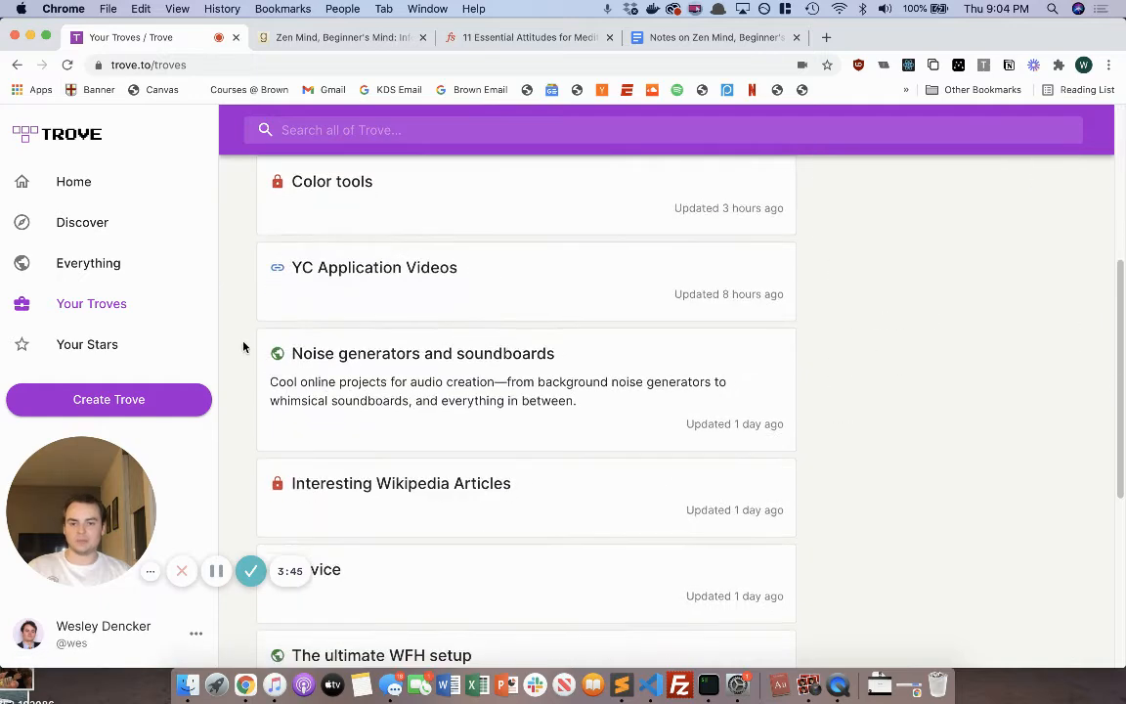
scroll(243, 342, "down", 5)
scroll(242, 337, "up", 10)
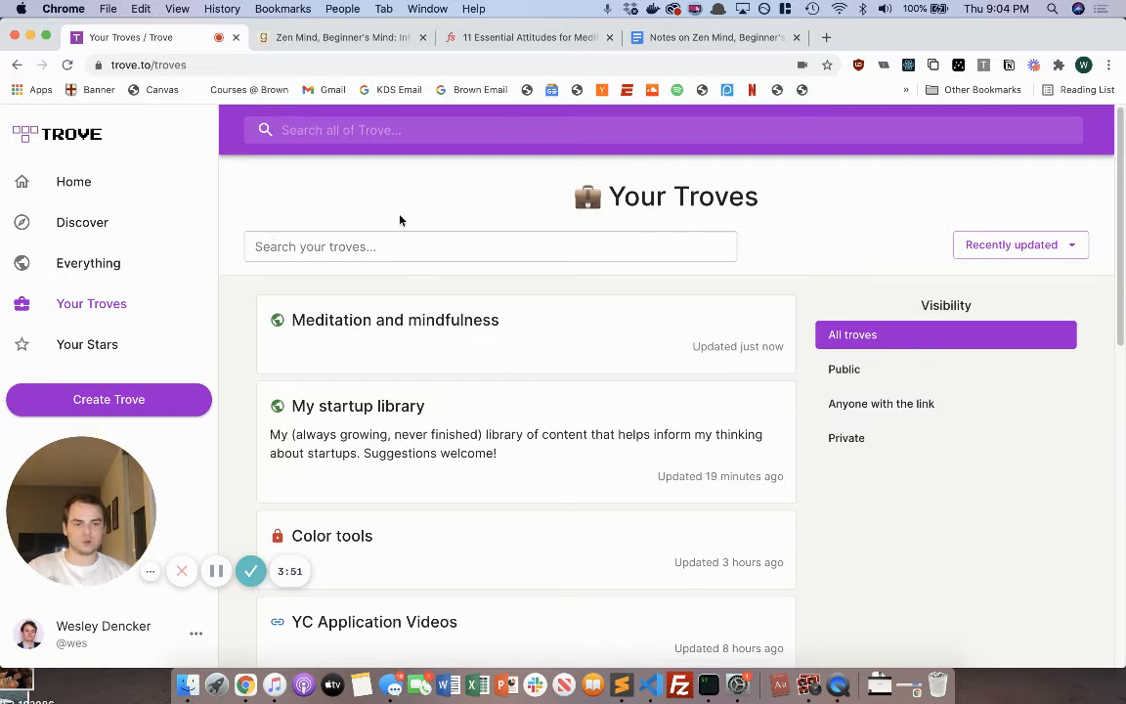
Return to the home page, open the featured troves, and browse categories such as Getting Started, Buying Guides and Health
left_click(83, 186)
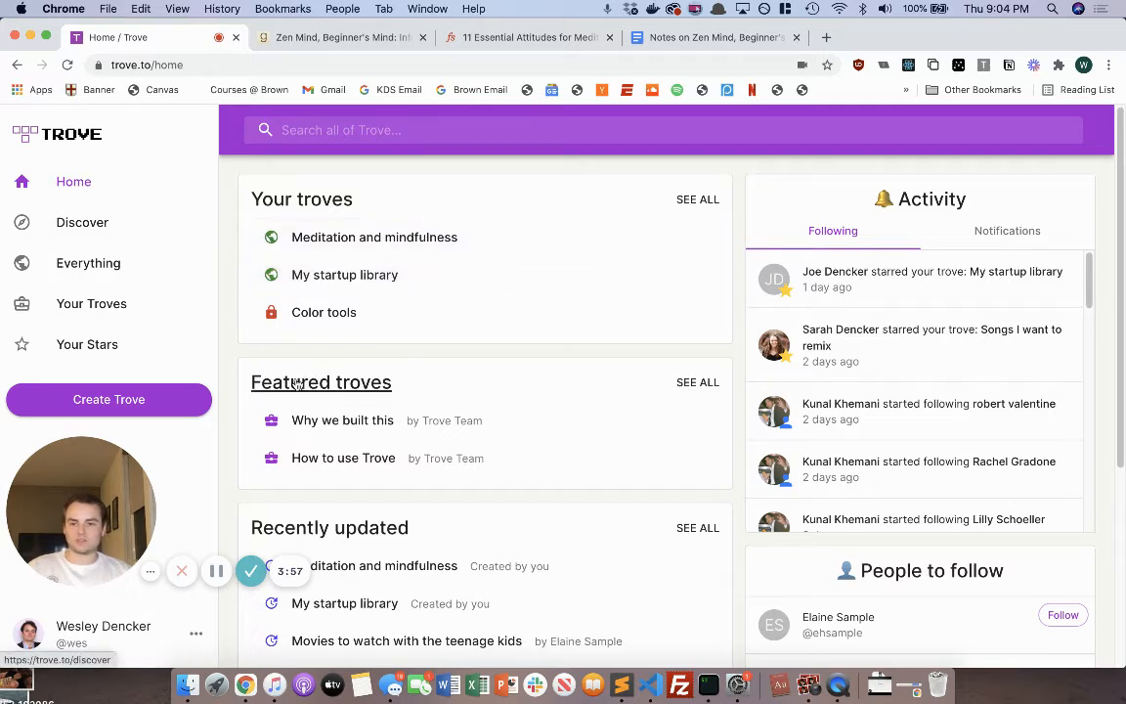
left_click(301, 383)
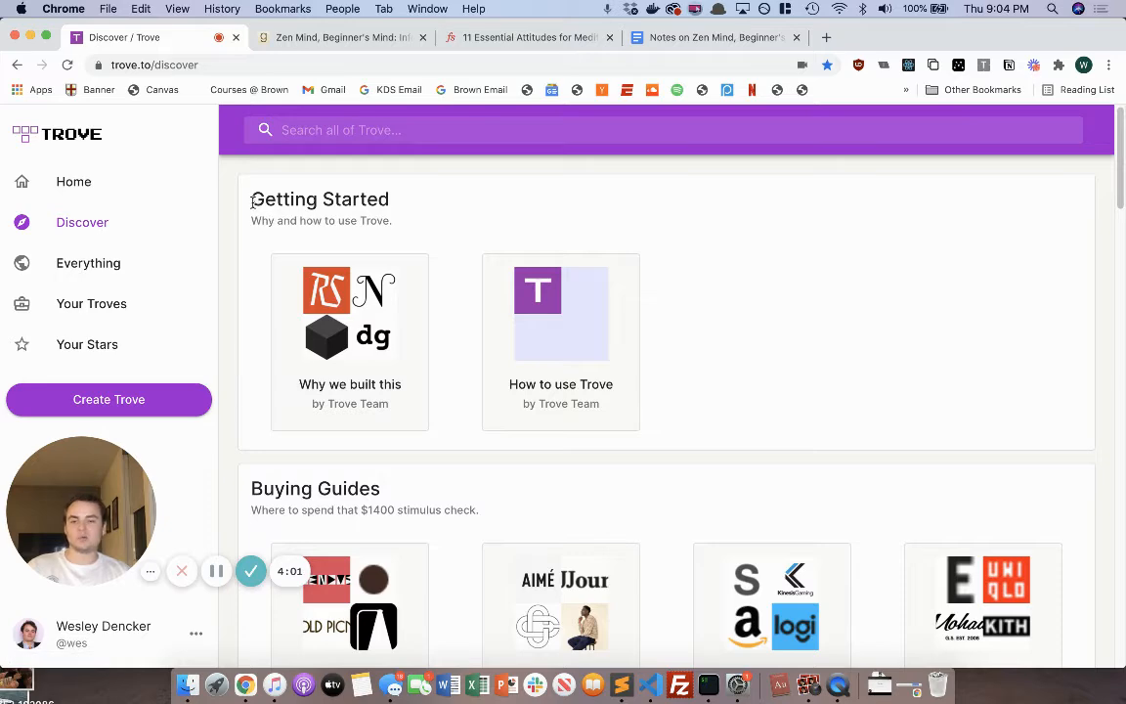
scroll(247, 255, "down", 3)
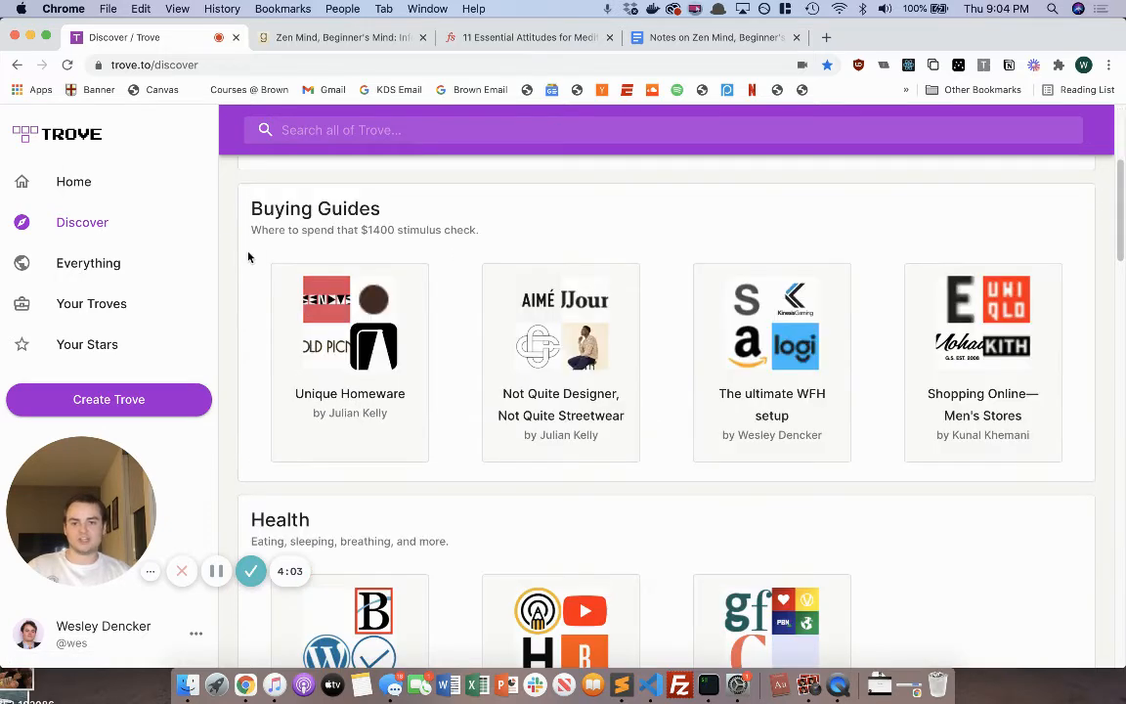
scroll(249, 254, "up", 1)
scroll(247, 232, "up", 2)
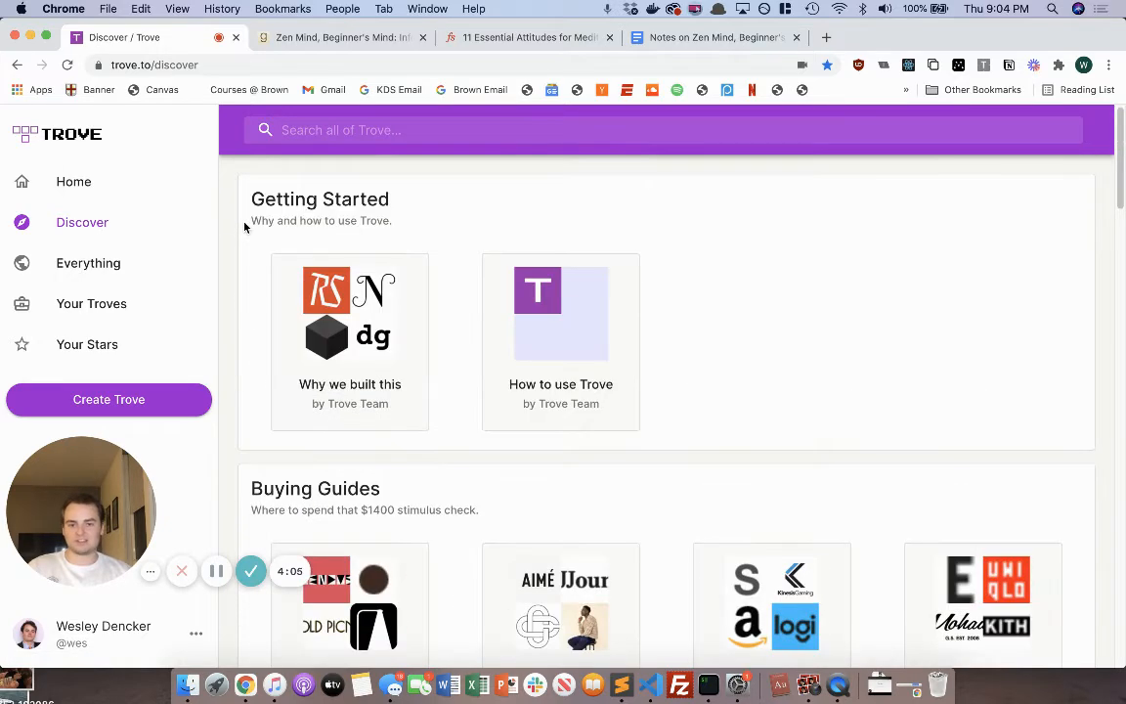
scroll(228, 251, "down", 2)
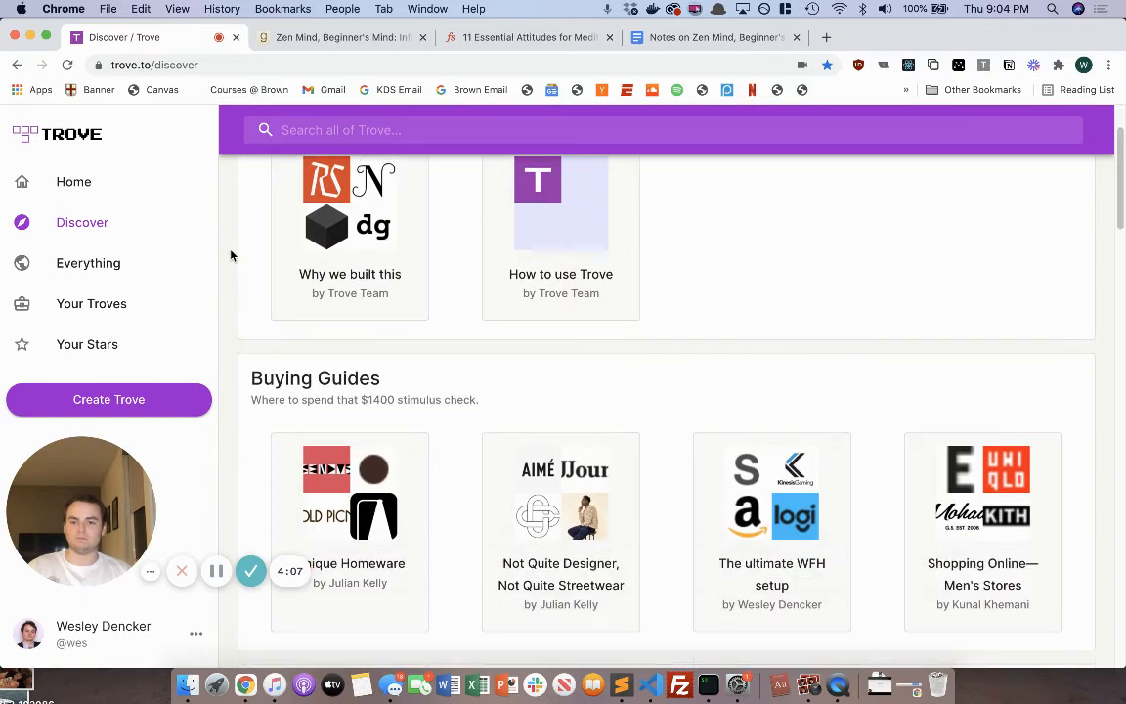
scroll(256, 288, "down", 2)
scroll(244, 309, "down", 20)
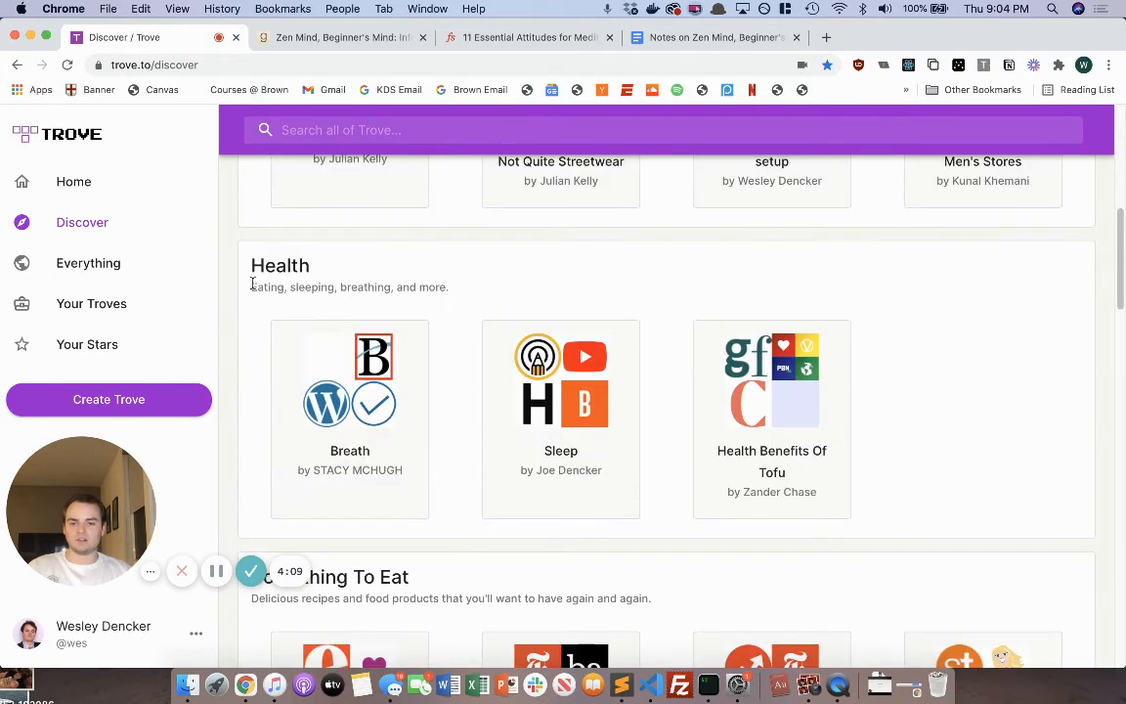
scroll(227, 233, "up", 20)
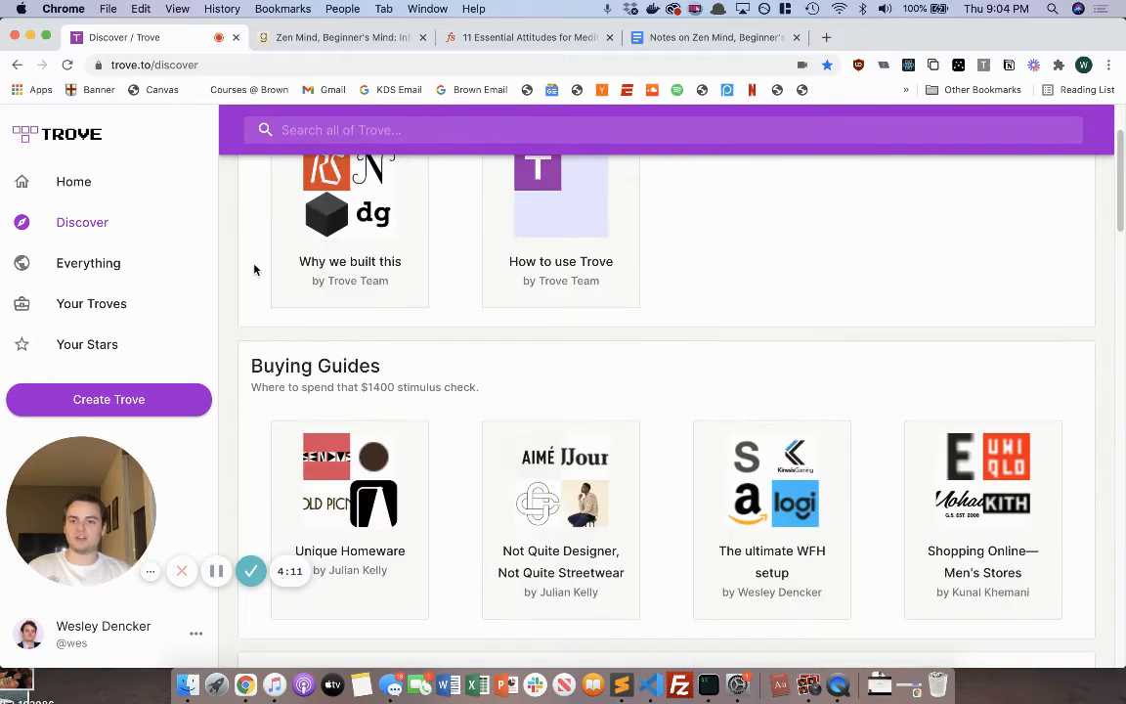
Go back to the home page and show the notifications in the activity feed
left_click(110, 184)
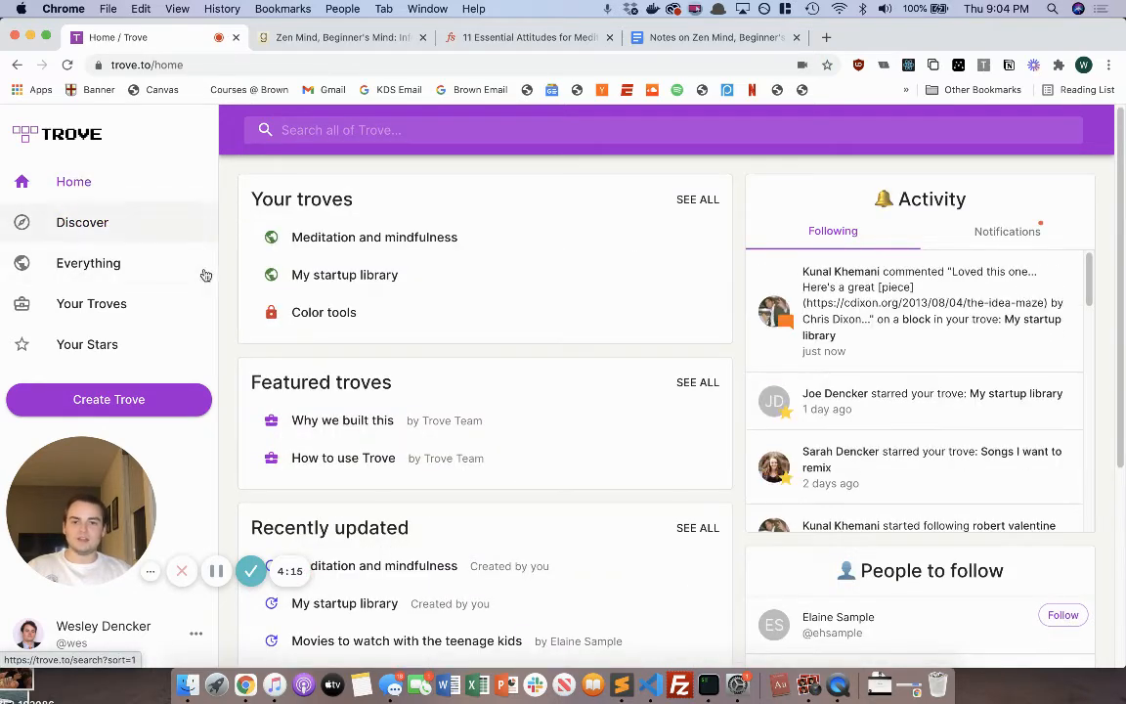
scroll(246, 316, "down", 1)
scroll(246, 316, "up", 1)
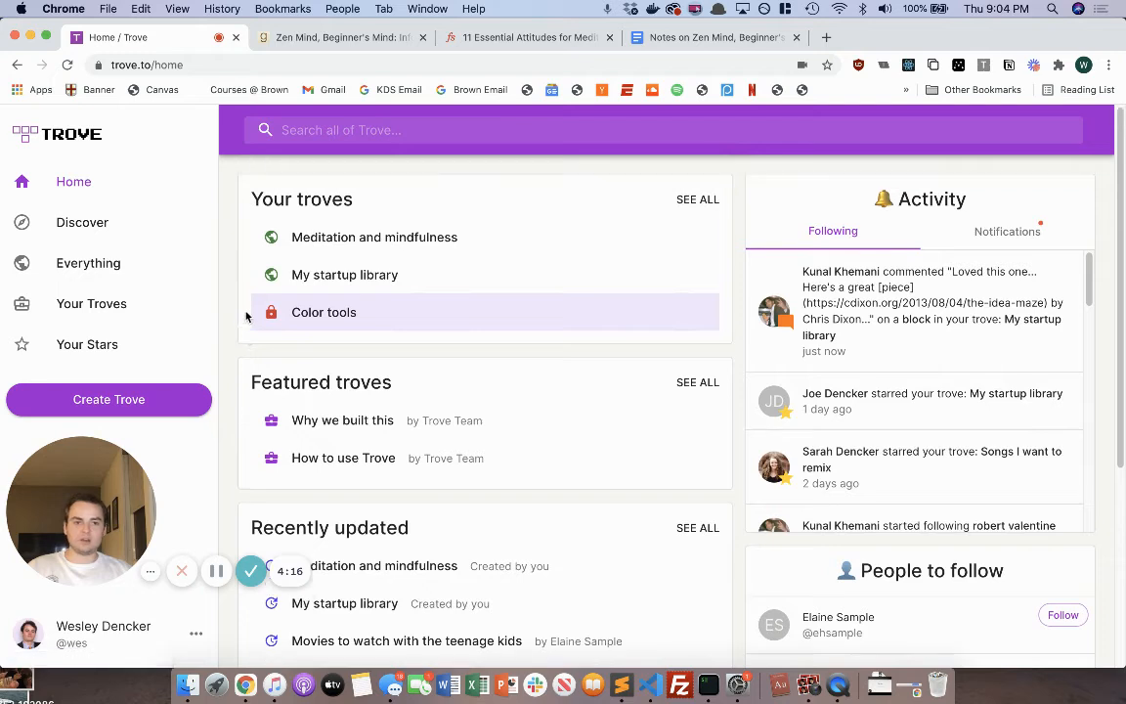
left_click(988, 234)
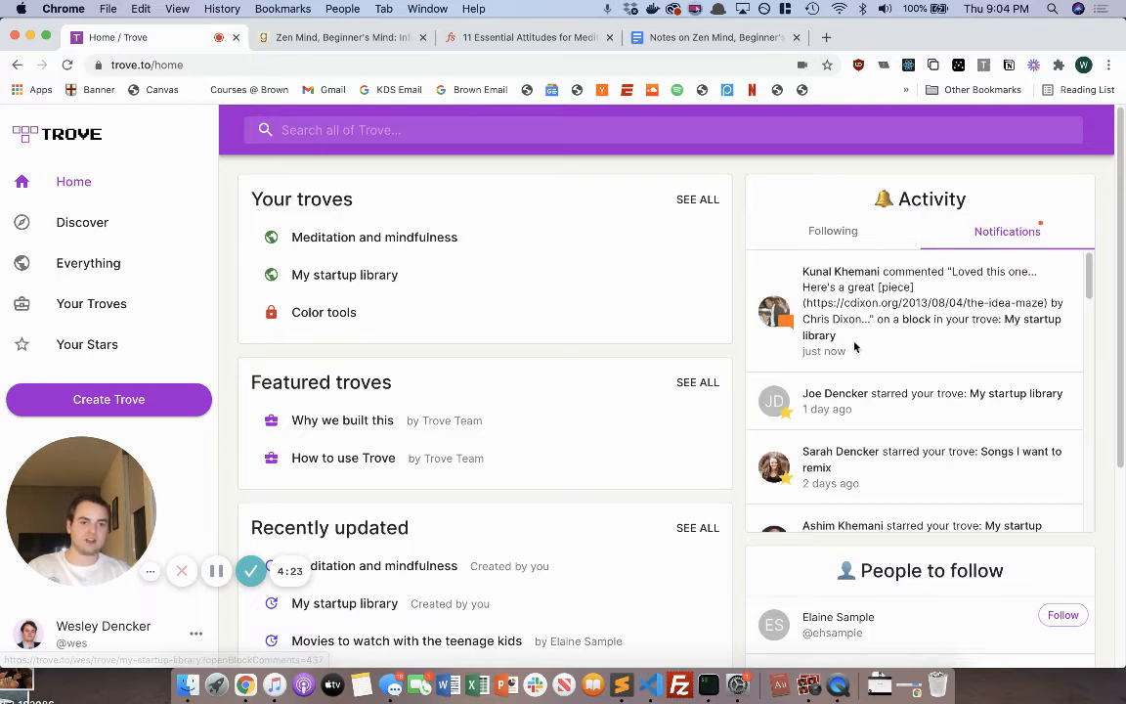
Open the notification about the comment in "My startup library" and read the comment under the "How to Get Startup Ideas" block
left_click(911, 322)
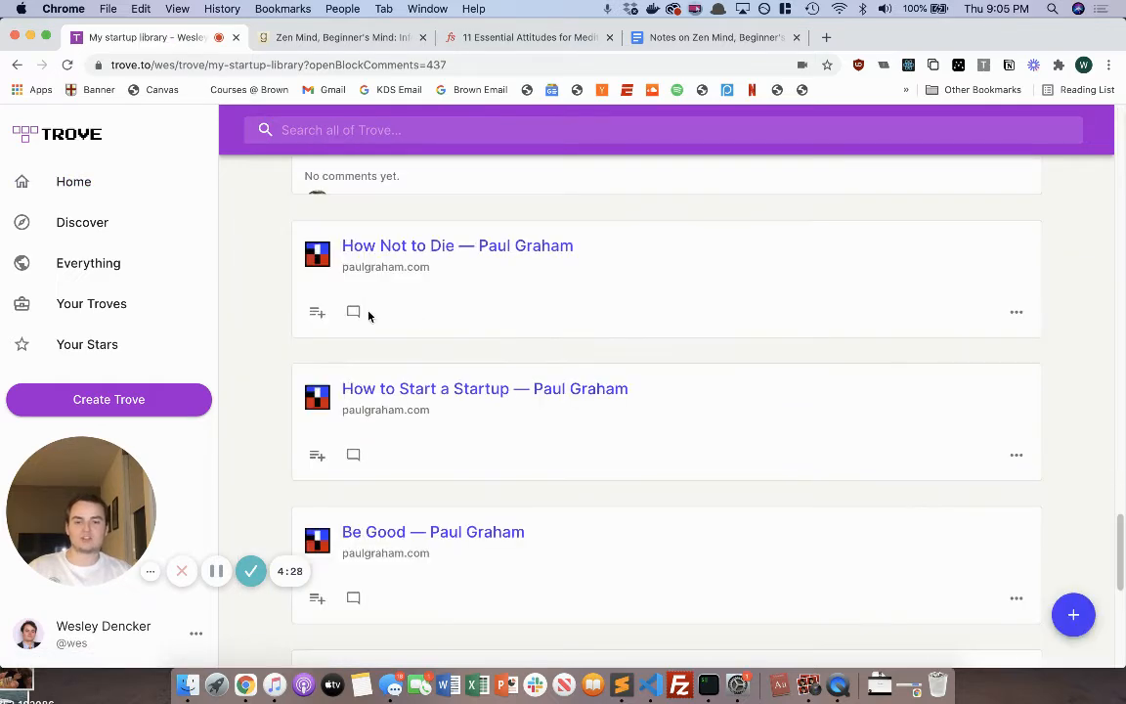
scroll(274, 264, "up", 5)
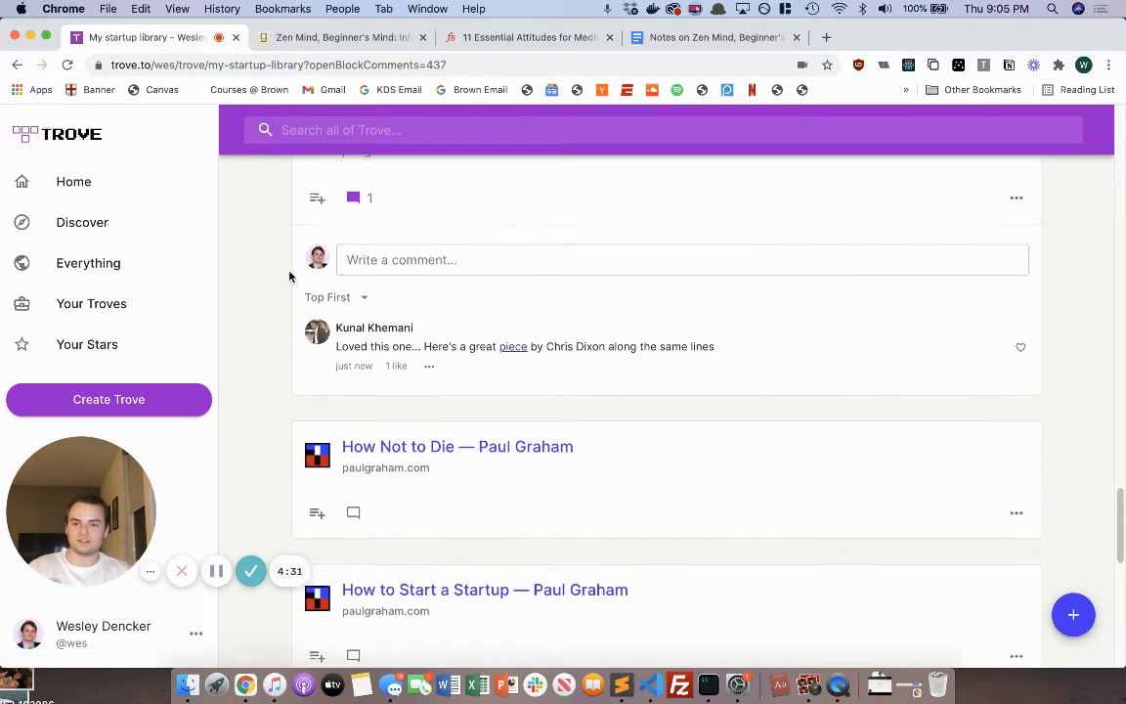
scroll(260, 249, "down", 1)
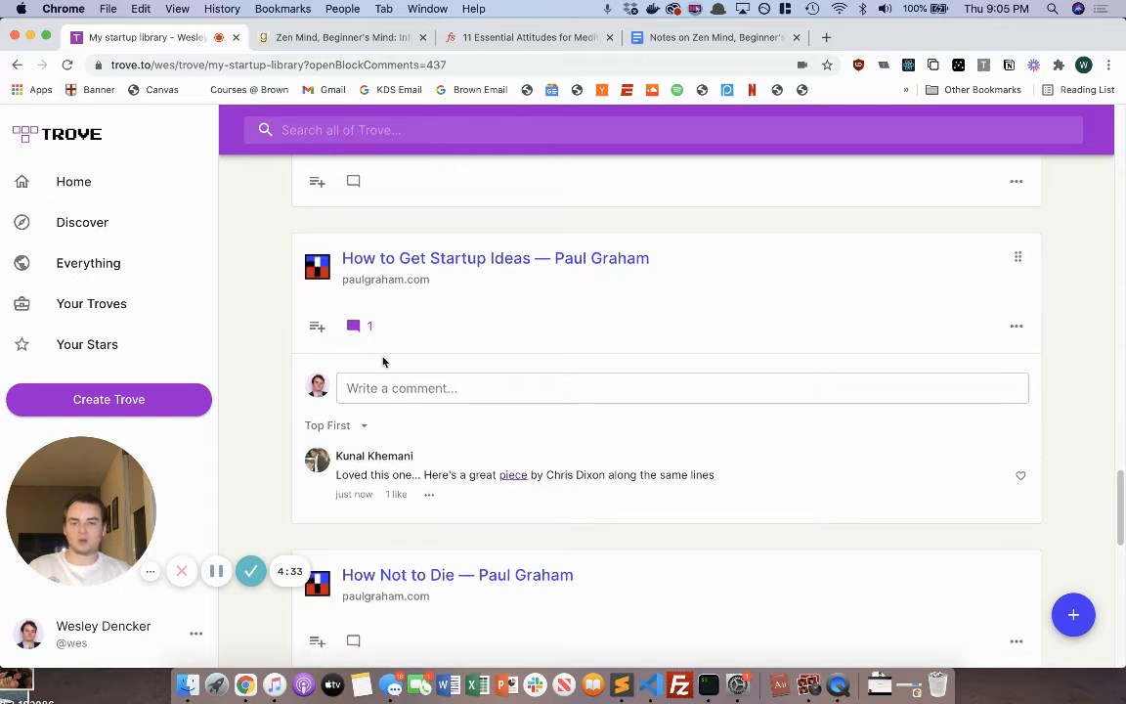
scroll(322, 338, "down", 4)
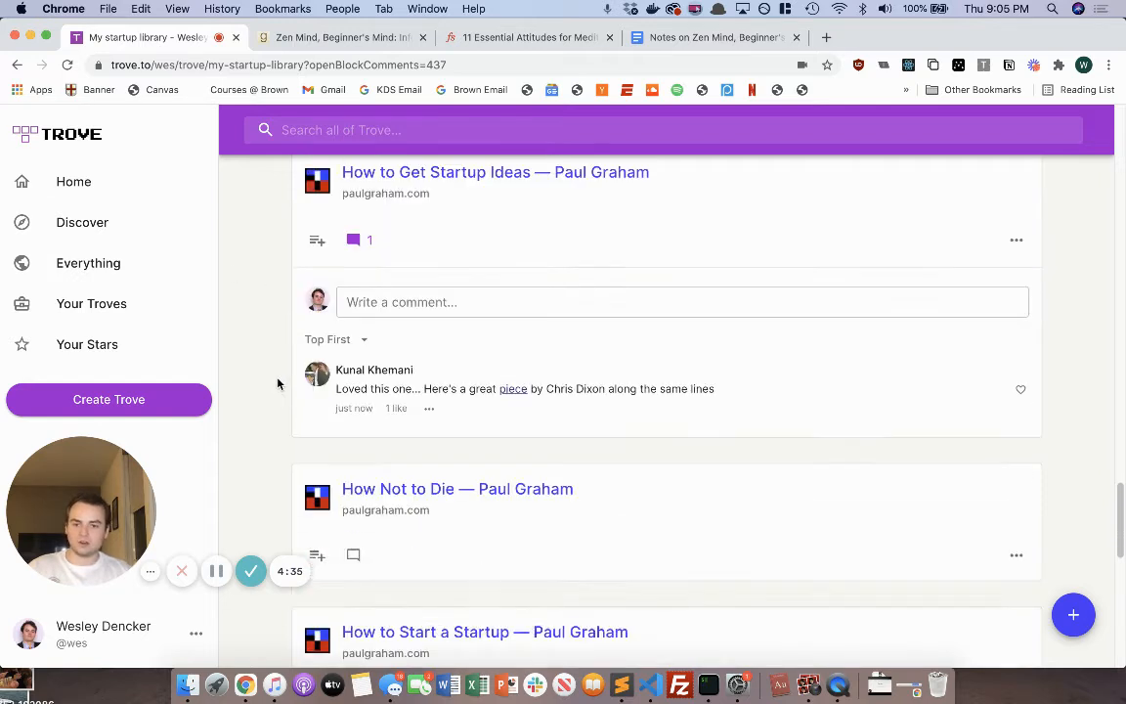
Open the article linked in the comment under "How to Get Startup Ideas" in a new tab and copy its web address
scroll(517, 345, "up", 1)
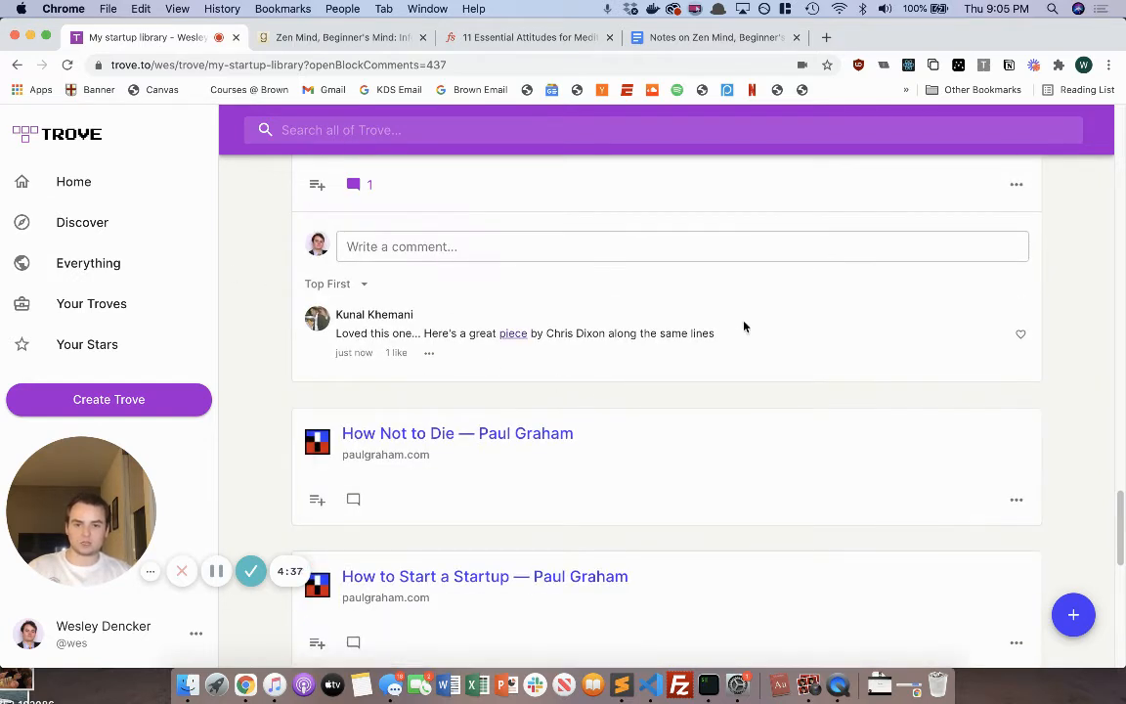
left_click(509, 334, "super")
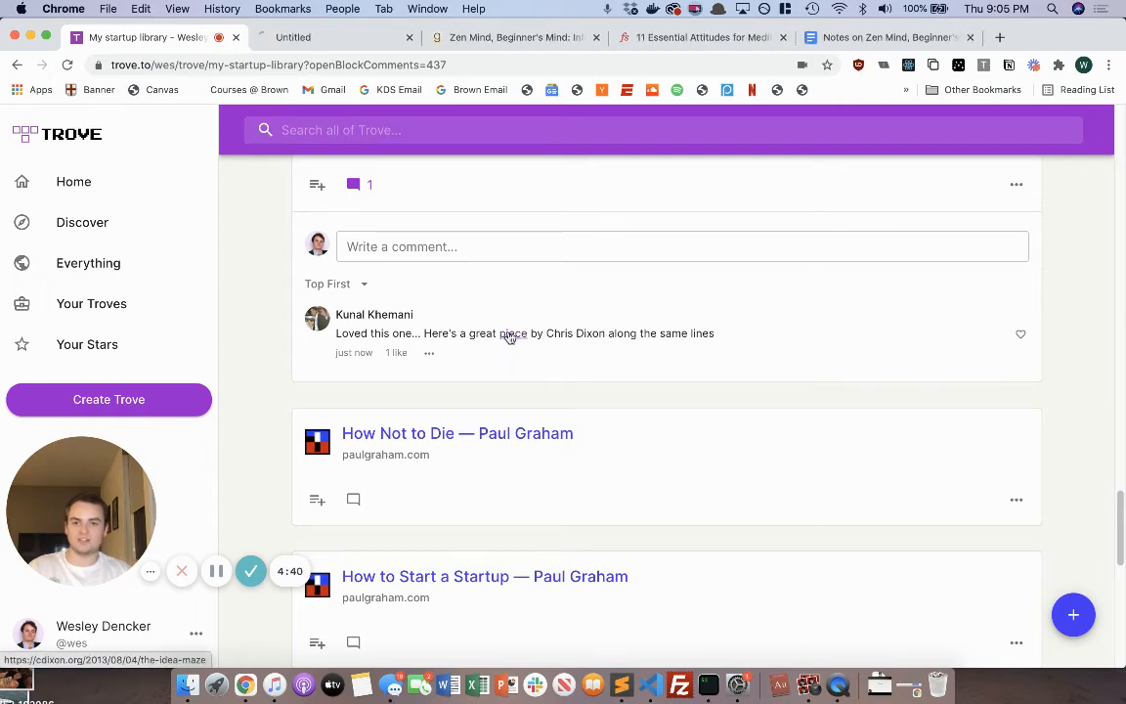
left_click(337, 37)
left_click(360, 64)
key("super+c")
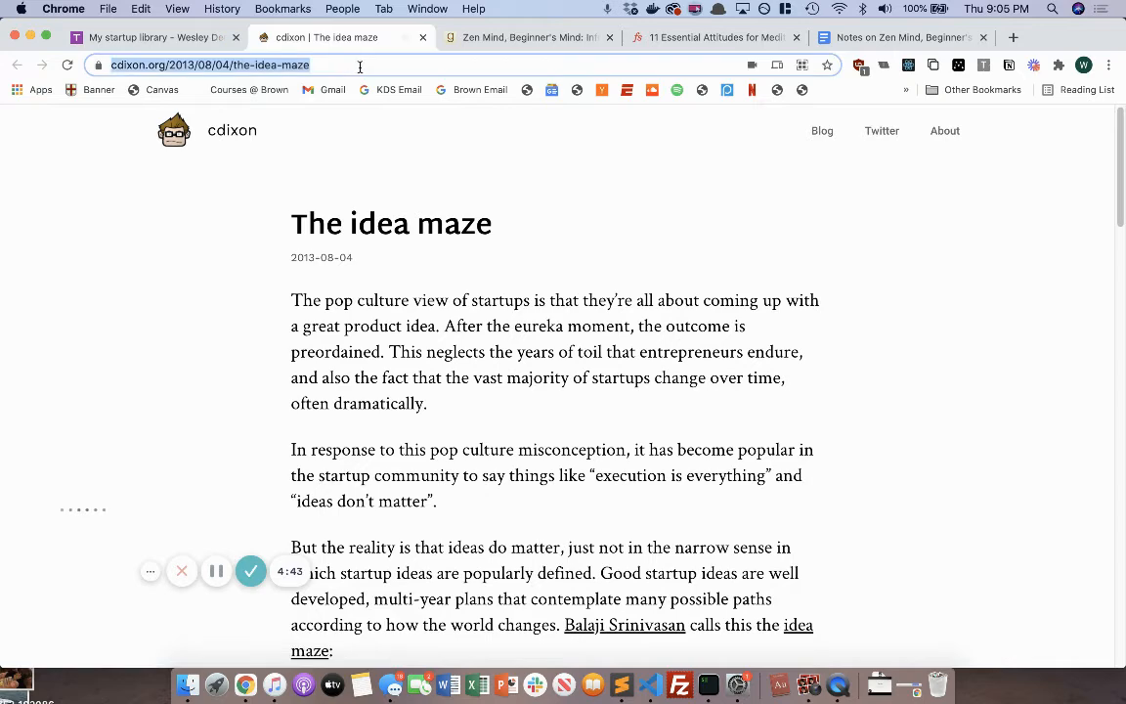
left_click(164, 39)
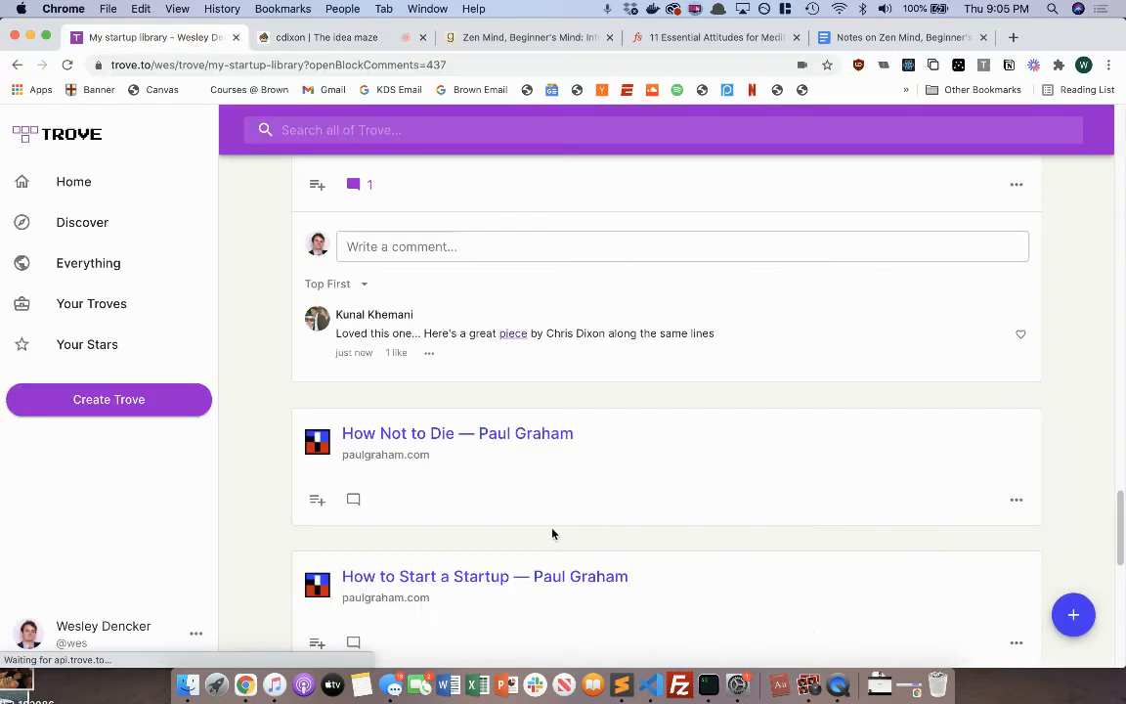
left_click(1067, 619)
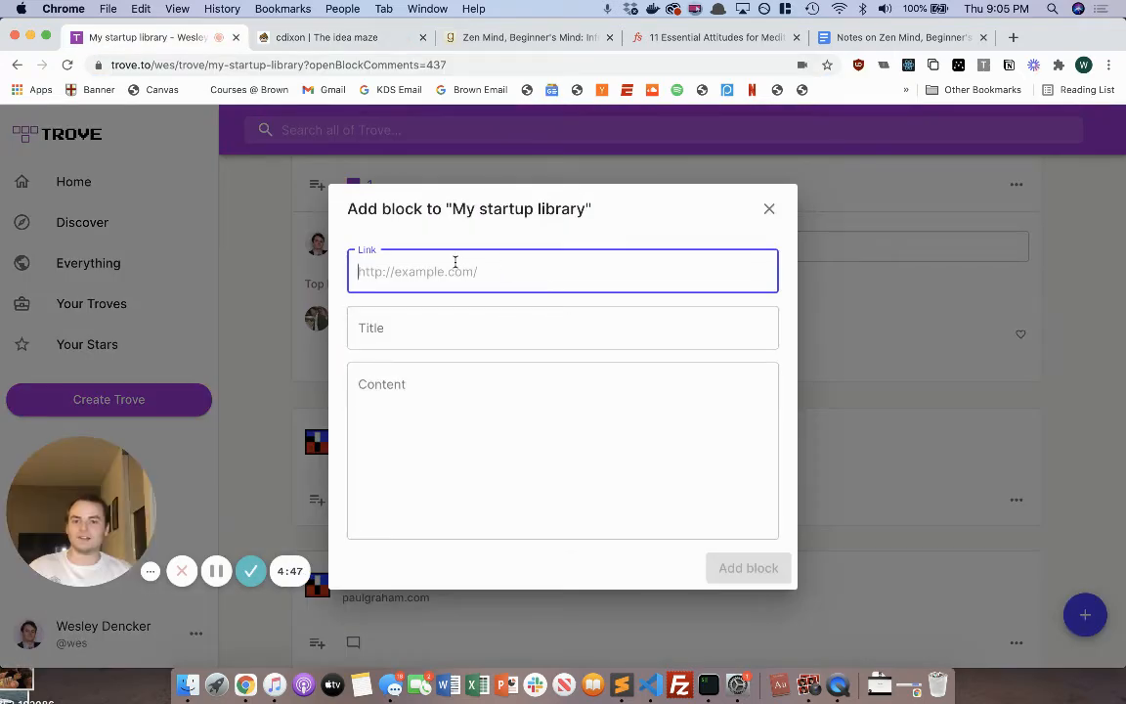
key("super+v")
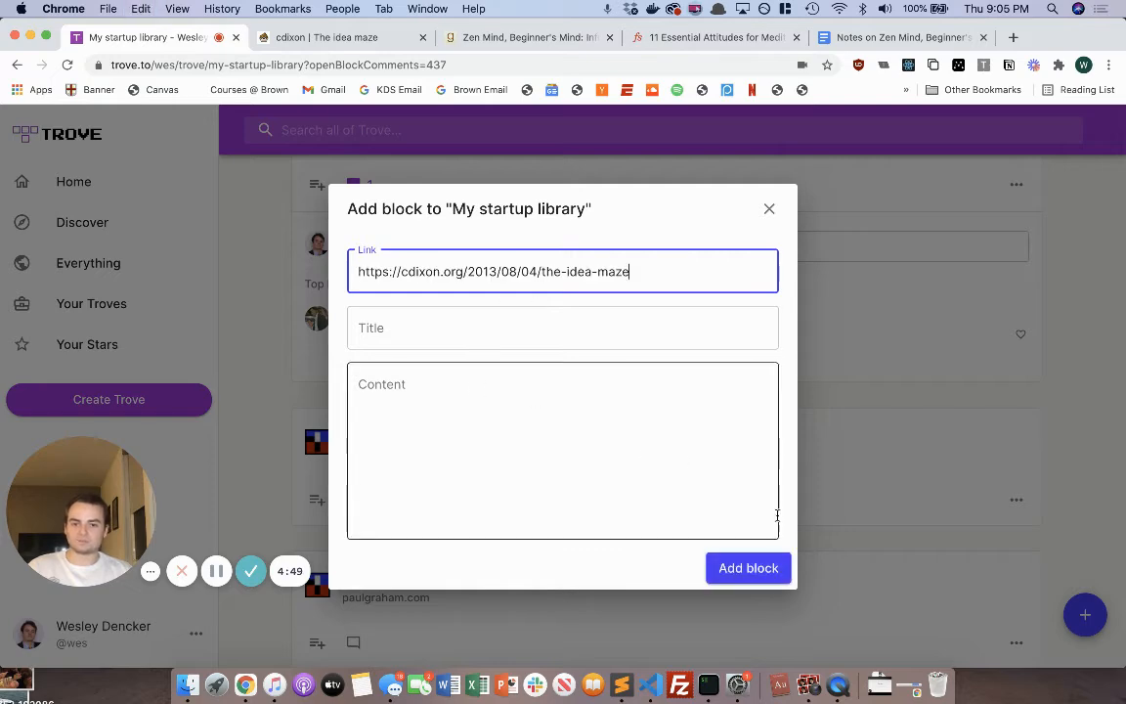
left_click(744, 572)
Delete the last, duplicate "cdixon | The idea maze" block at the end of the trove
scroll(233, 352, "down", 10)
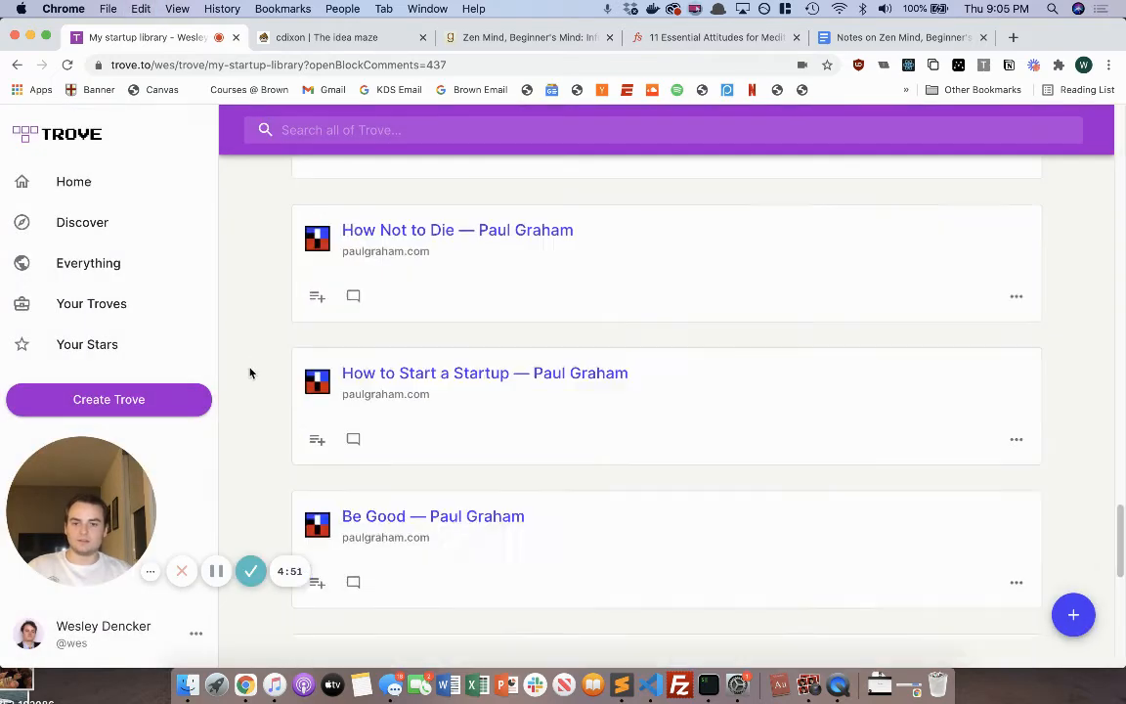
scroll(260, 392, "up", 5)
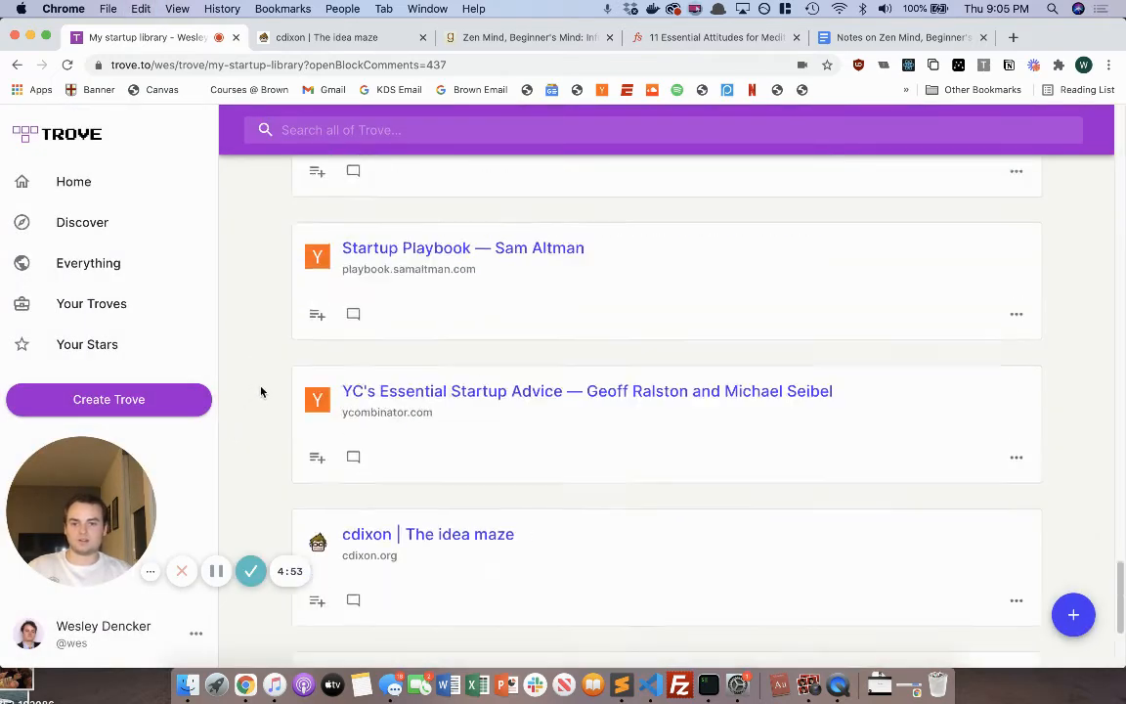
scroll(261, 392, "down", 5)
scroll(1119, 454, "up", 2)
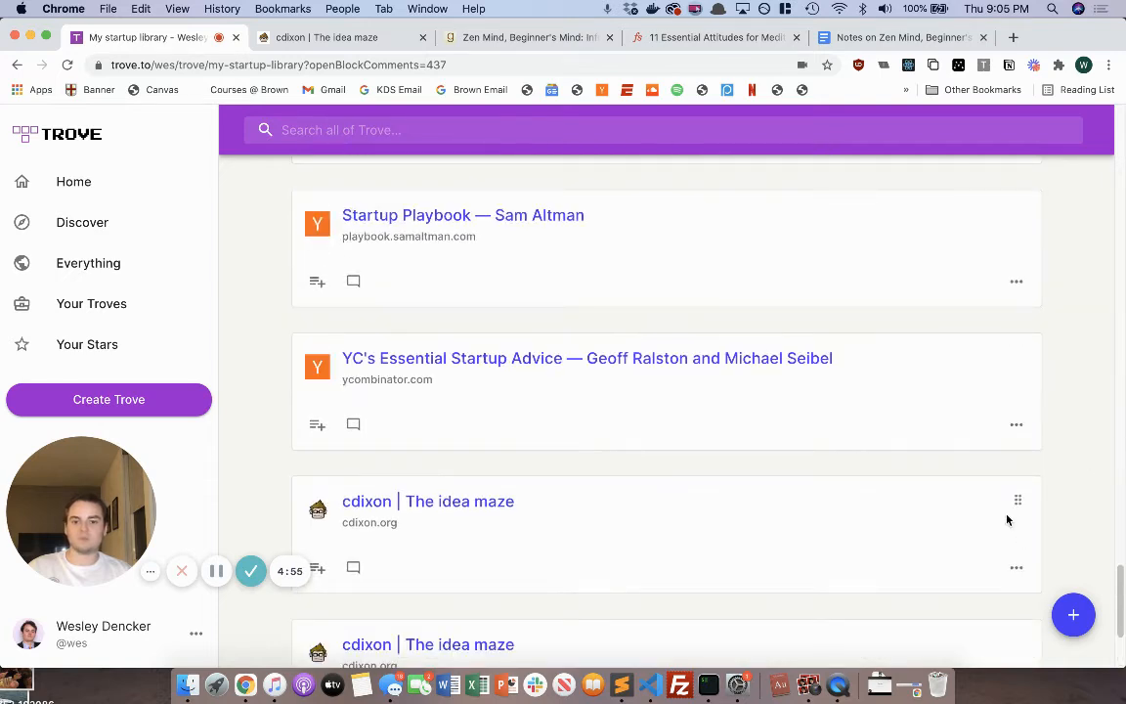
scroll(973, 466, "down", 5)
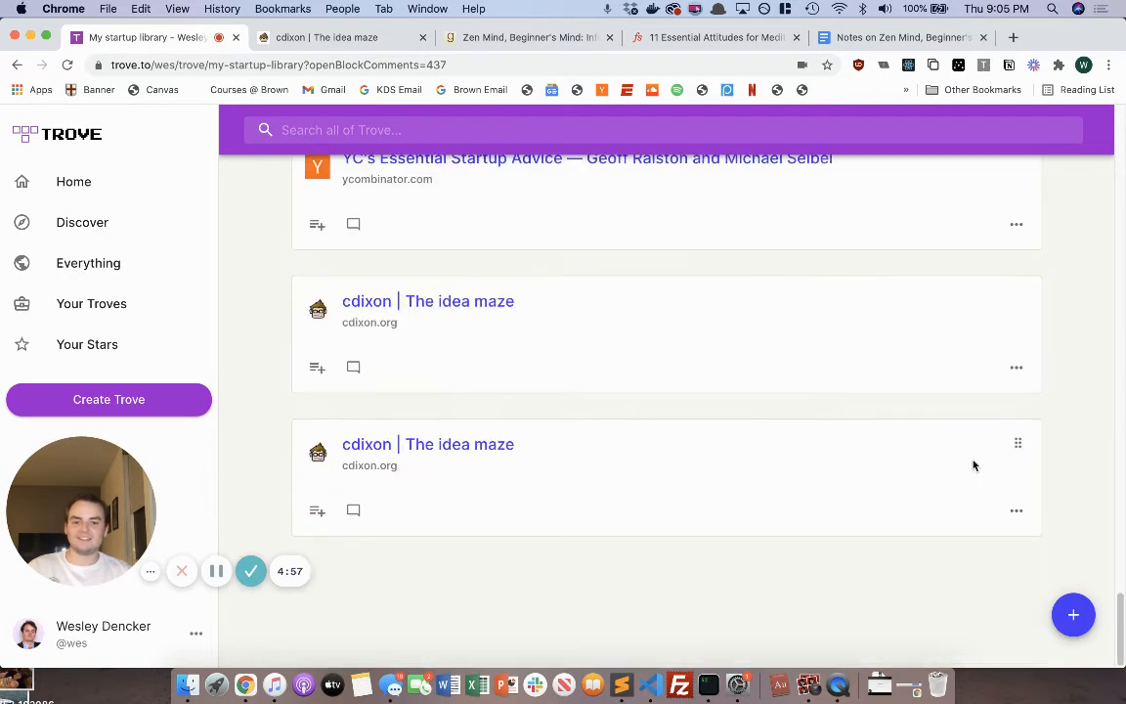
left_click(1016, 510)
left_click(909, 546)
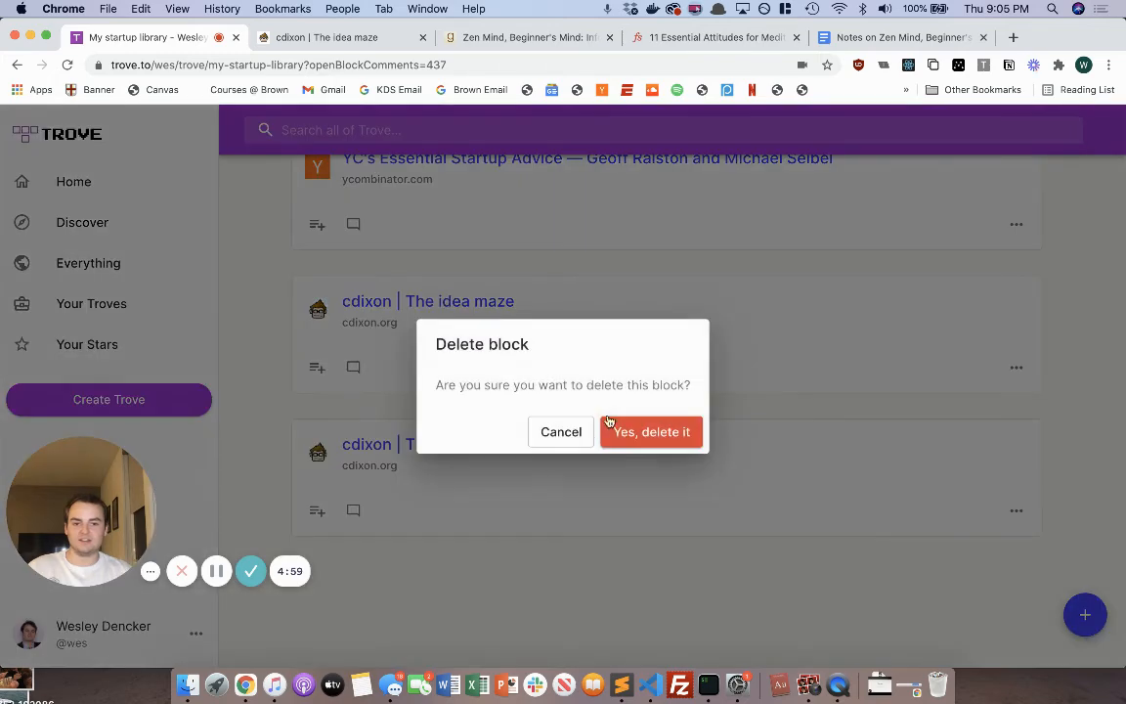
left_click(647, 430)
Like the comment under "How to Get Startup Ideas" and view the list of people who liked it
scroll(645, 427, "up", 5)
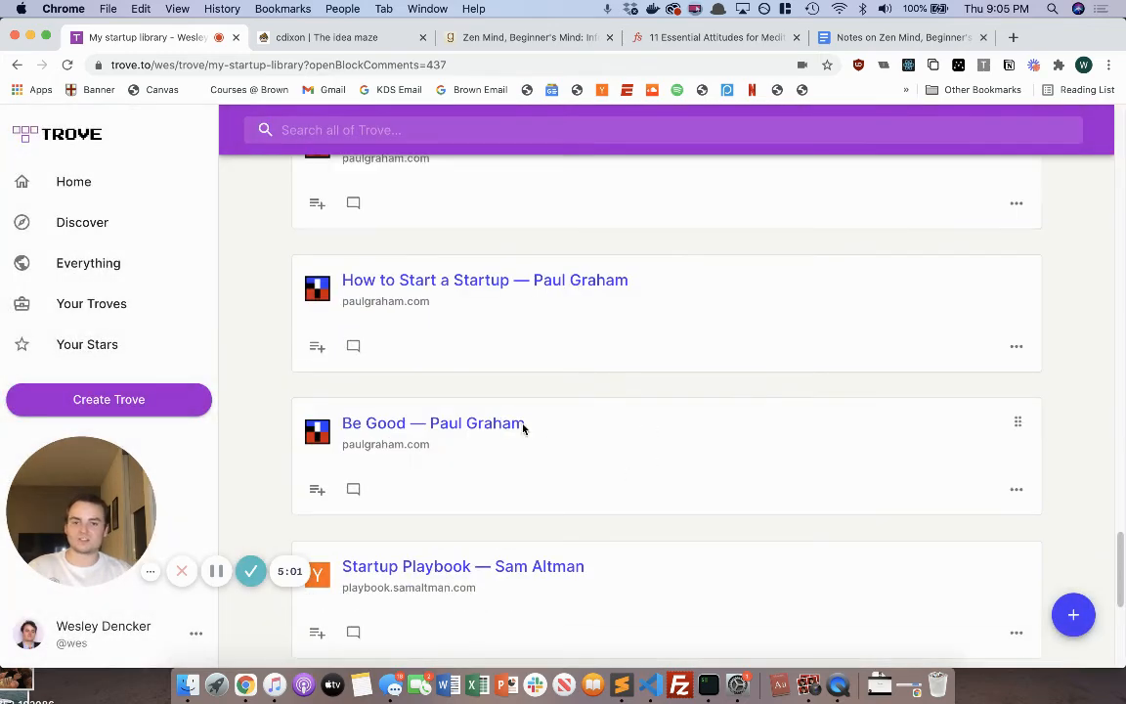
scroll(523, 427, "up", 5)
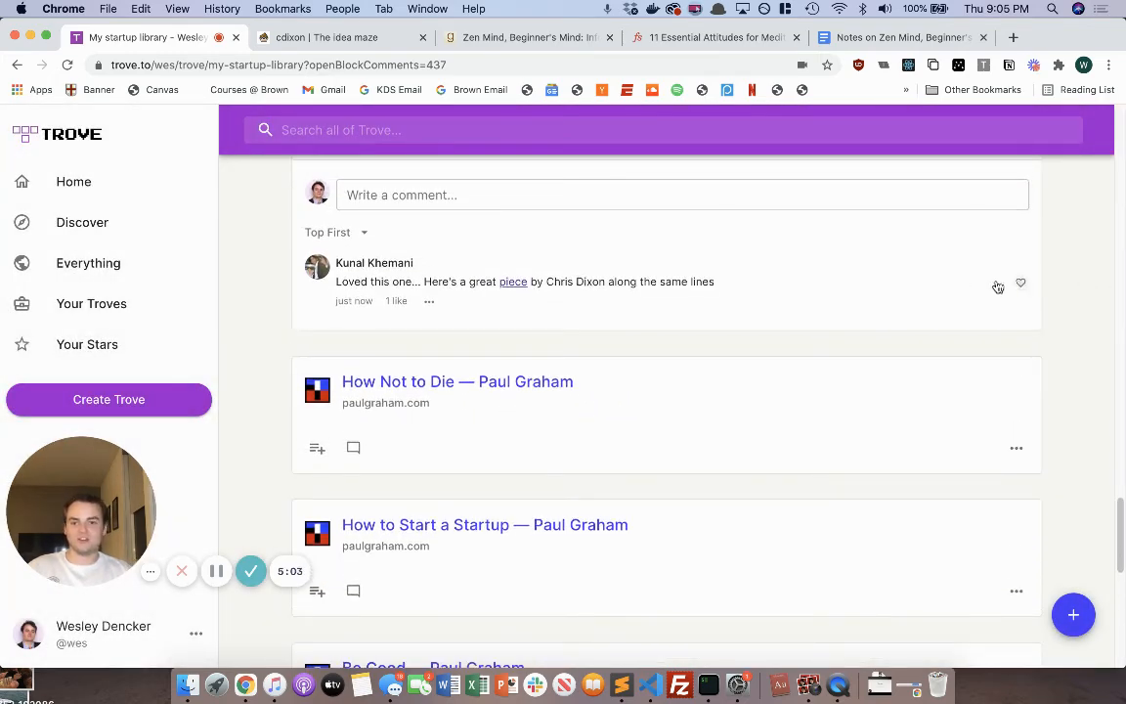
left_click(998, 285)
left_click(418, 302)
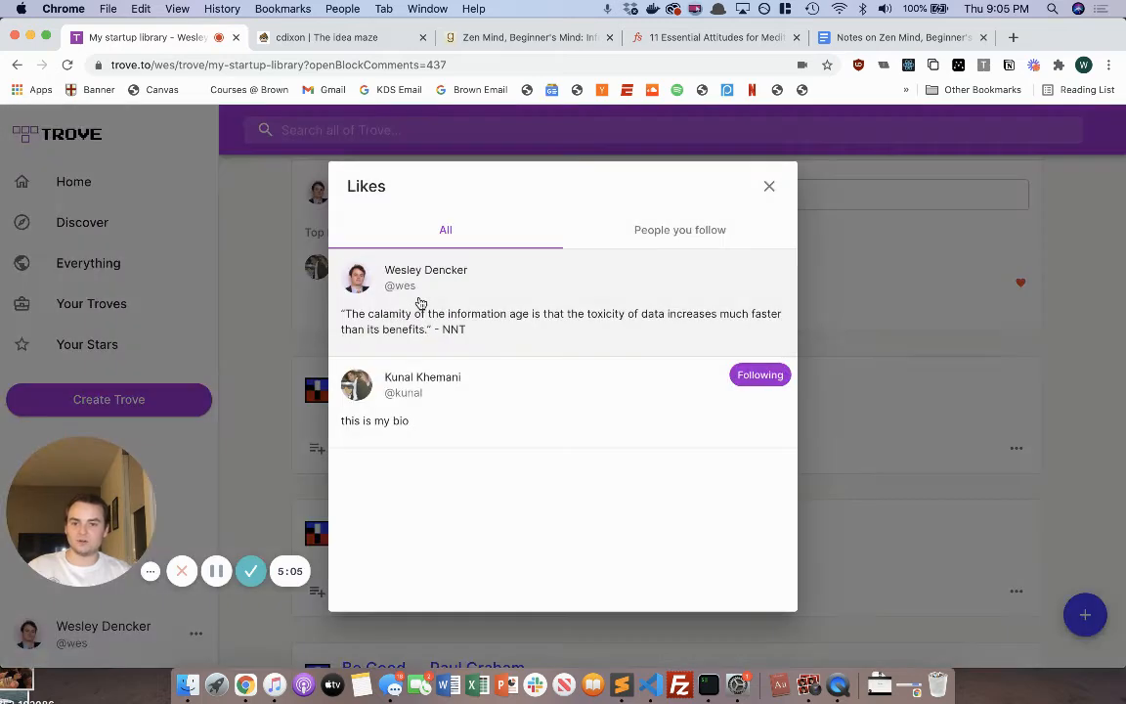
left_click(290, 271)
Post the comment "Thank you so much" under the "How to Get Startup Ideas" block
scroll(432, 251, "up", 1)
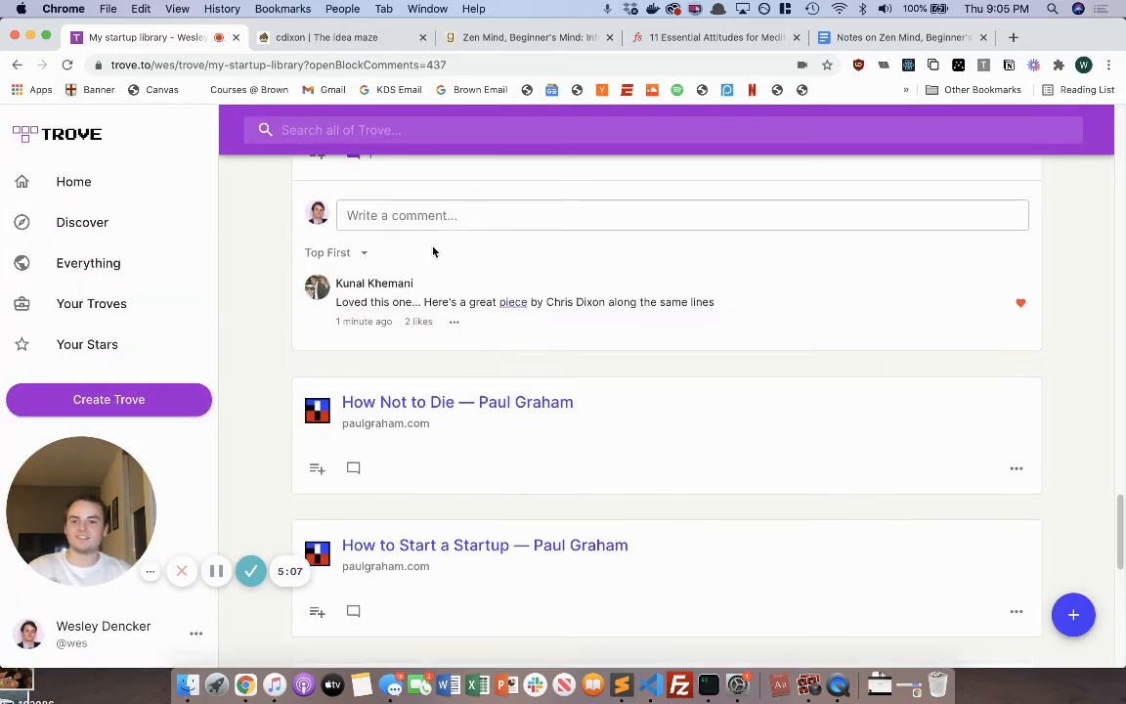
left_click(432, 221)
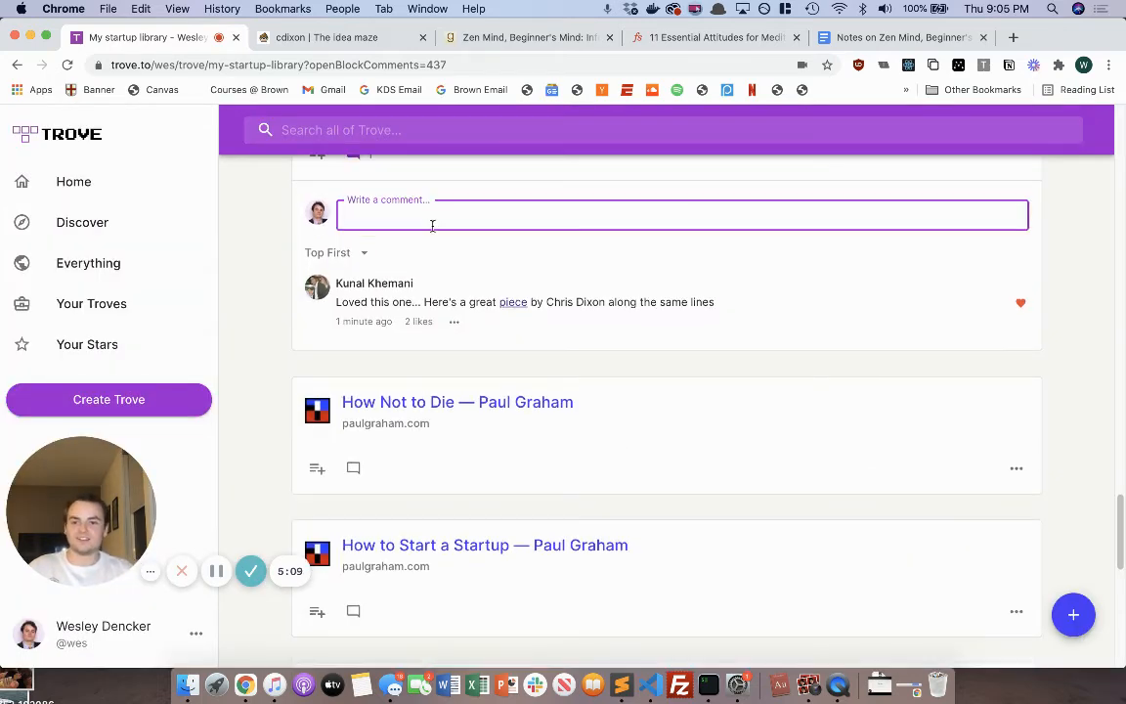
type("Thank you so much")
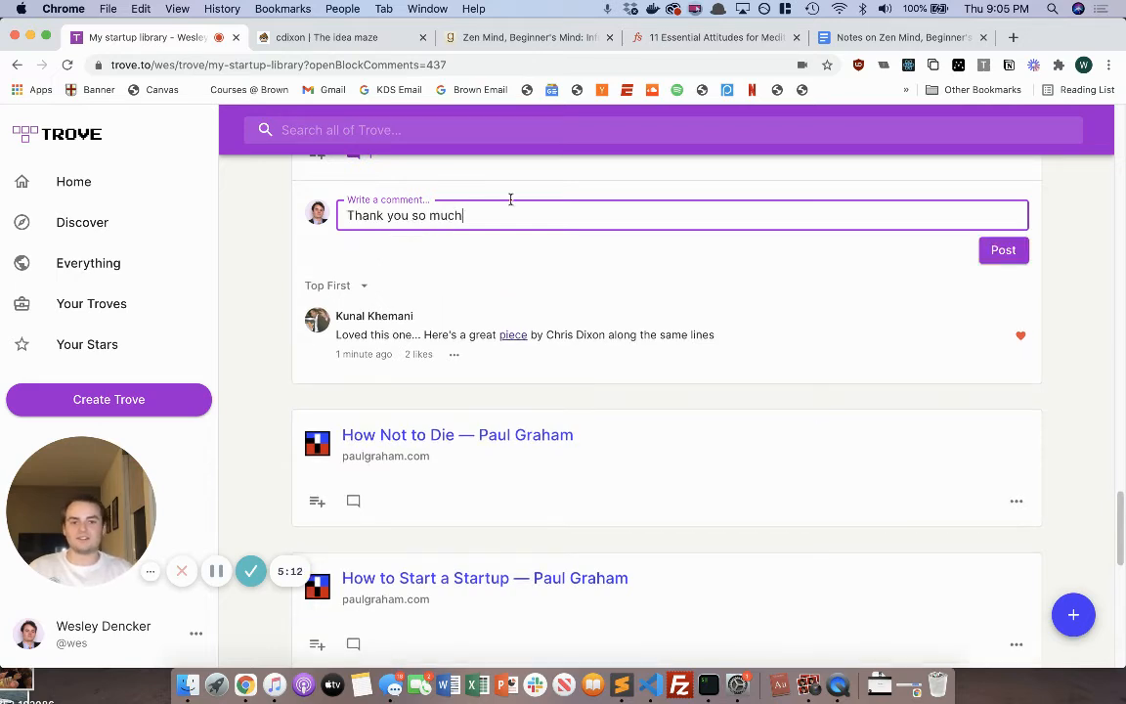
left_click(1001, 251)
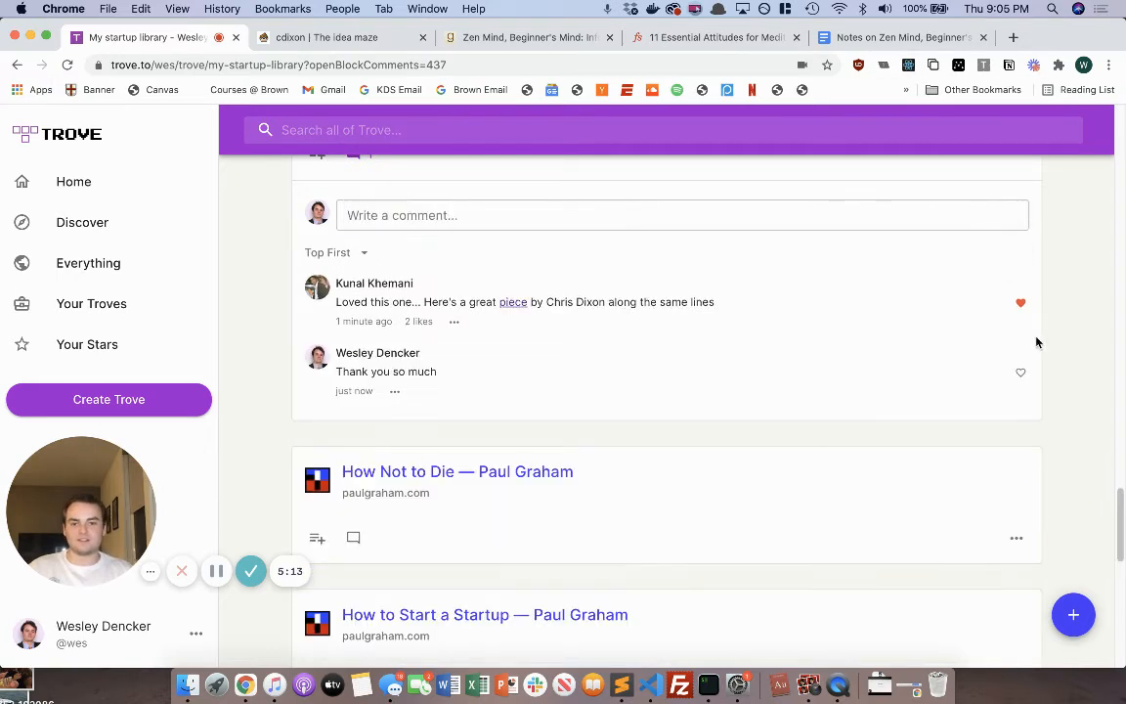
Return to the home page and look over the activity feed and the recently updated troves
scroll(580, 293, "up", 2)
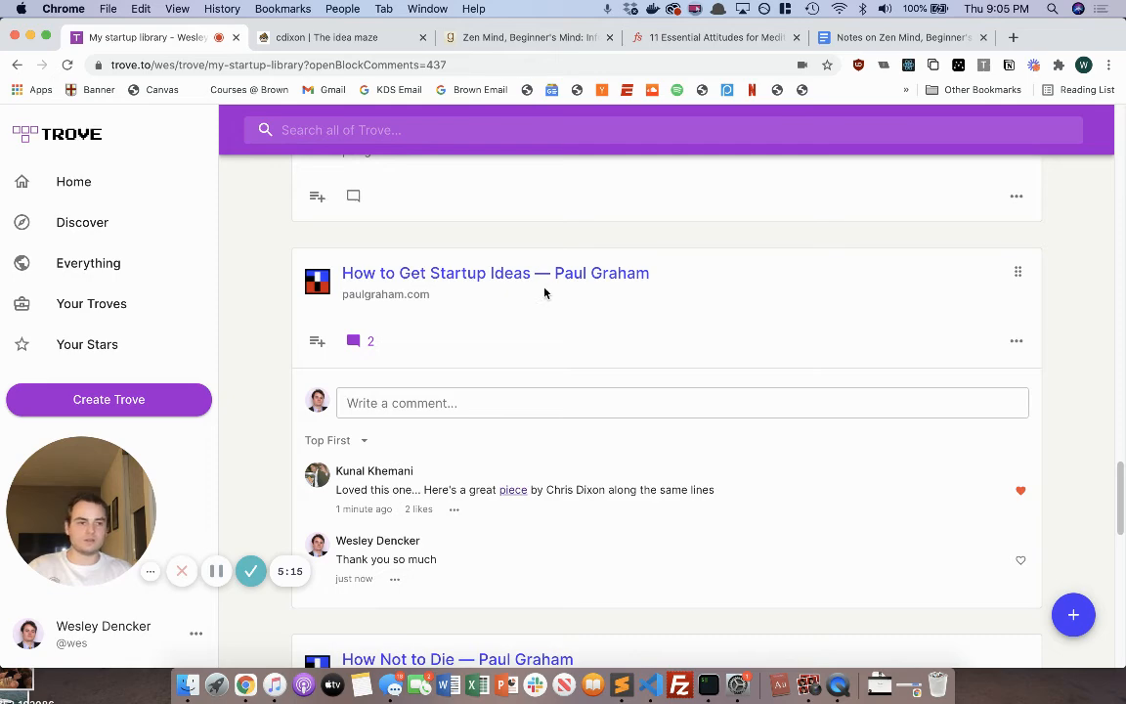
left_click(116, 181)
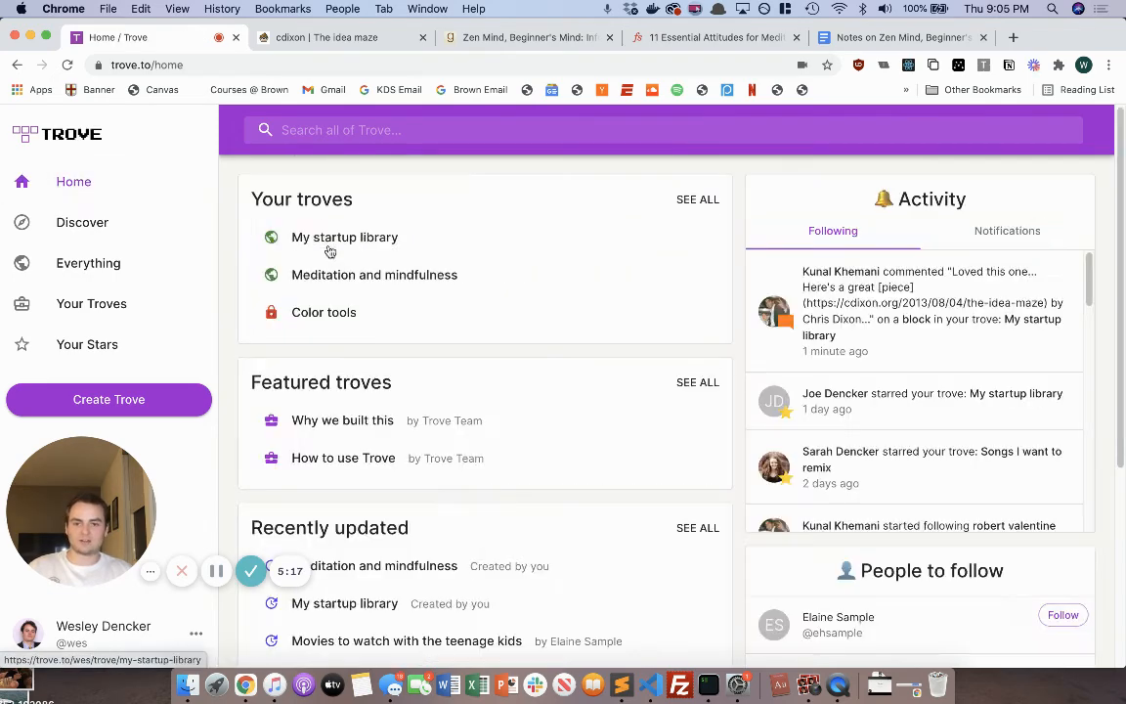
scroll(751, 479, "down", 1)
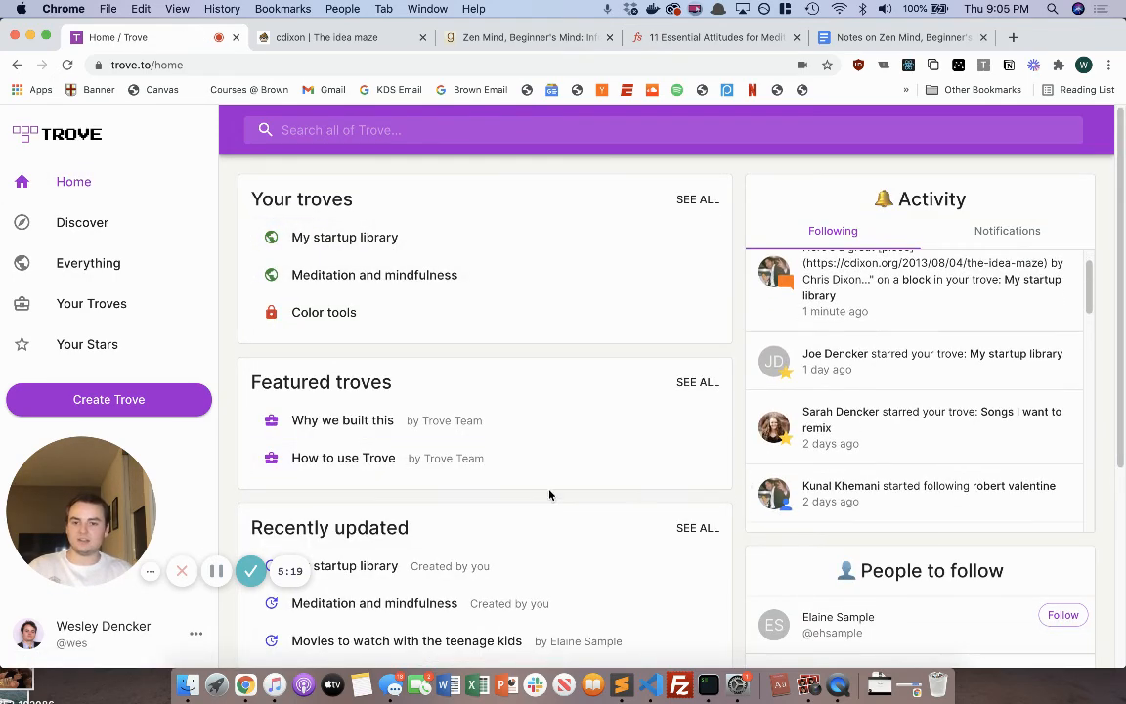
scroll(549, 494, "down", 5)
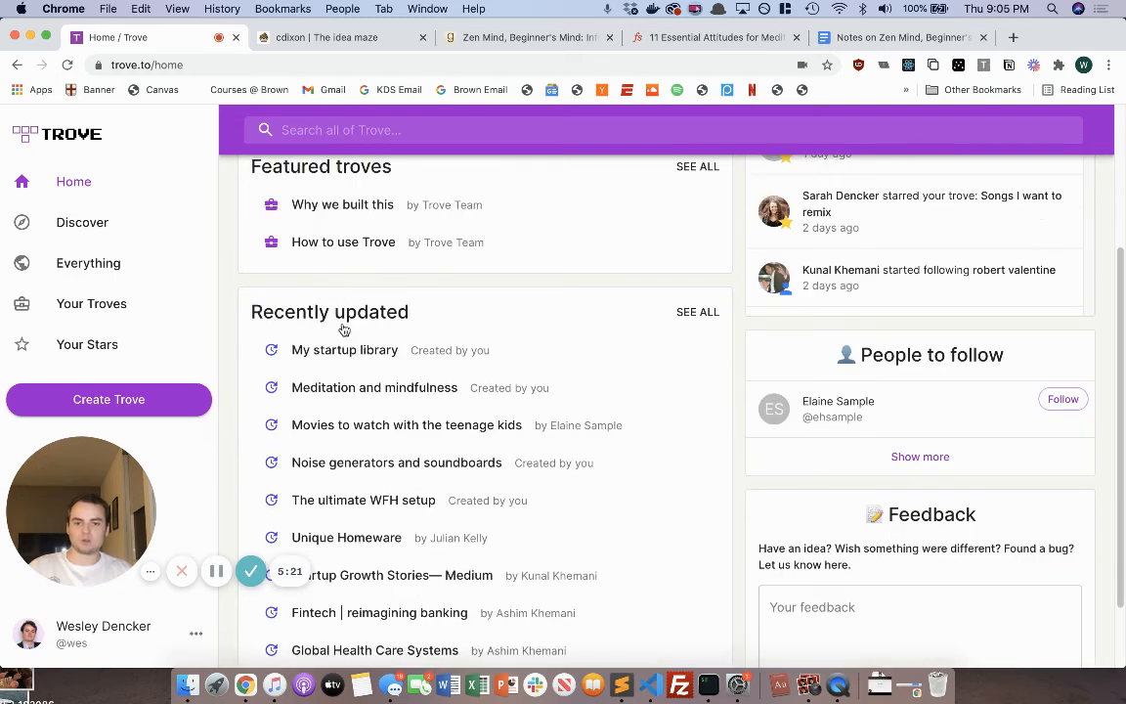
Open the full list of recently updated troves and browse through its entries
left_click(336, 313)
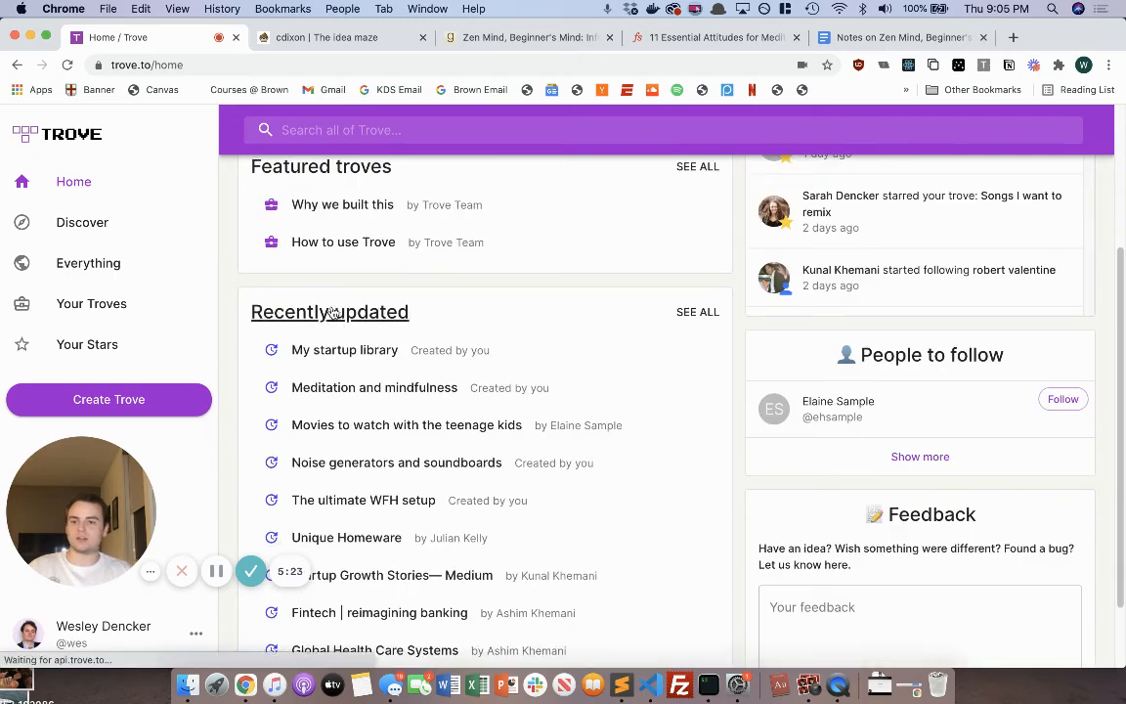
scroll(219, 306, "down", 5)
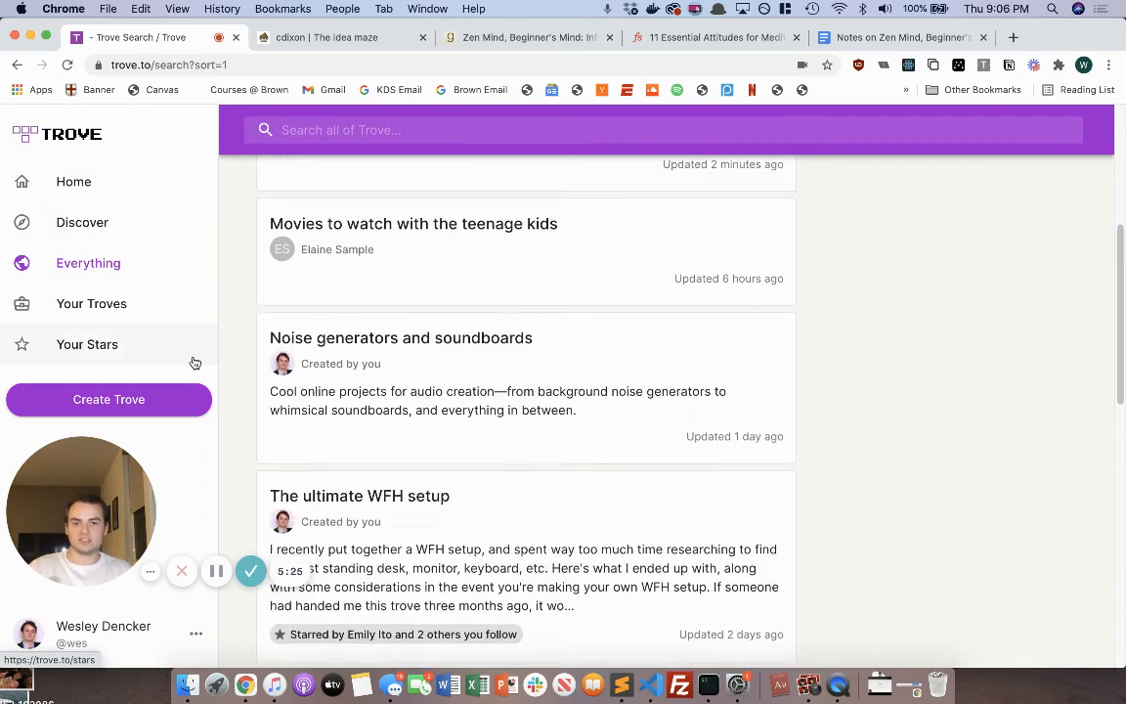
scroll(235, 352, "down", 15)
scroll(243, 371, "down", 2)
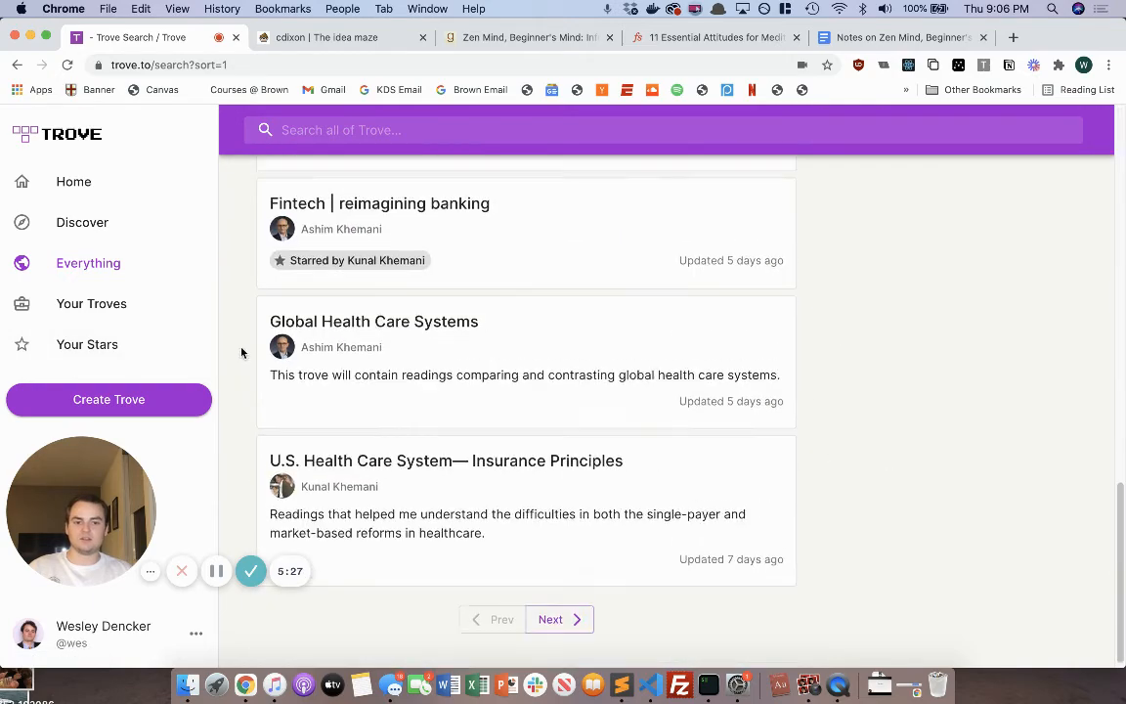
scroll(243, 352, "up", 15)
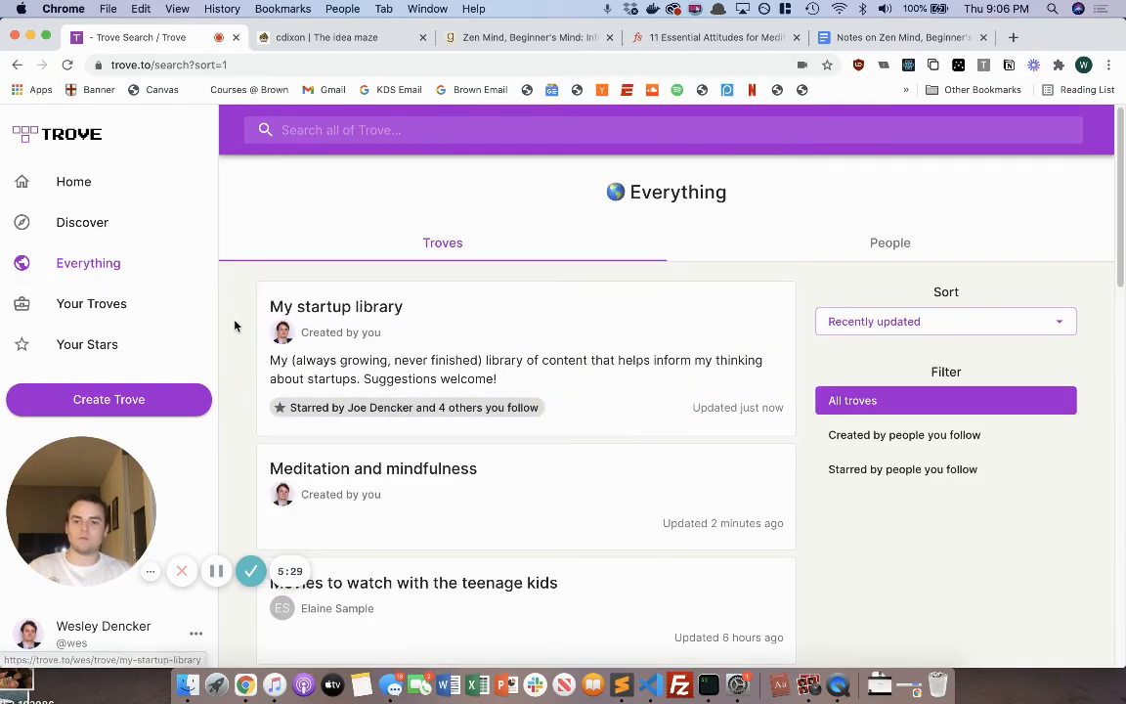
scroll(232, 325, "down", 3)
scroll(229, 312, "down", 7)
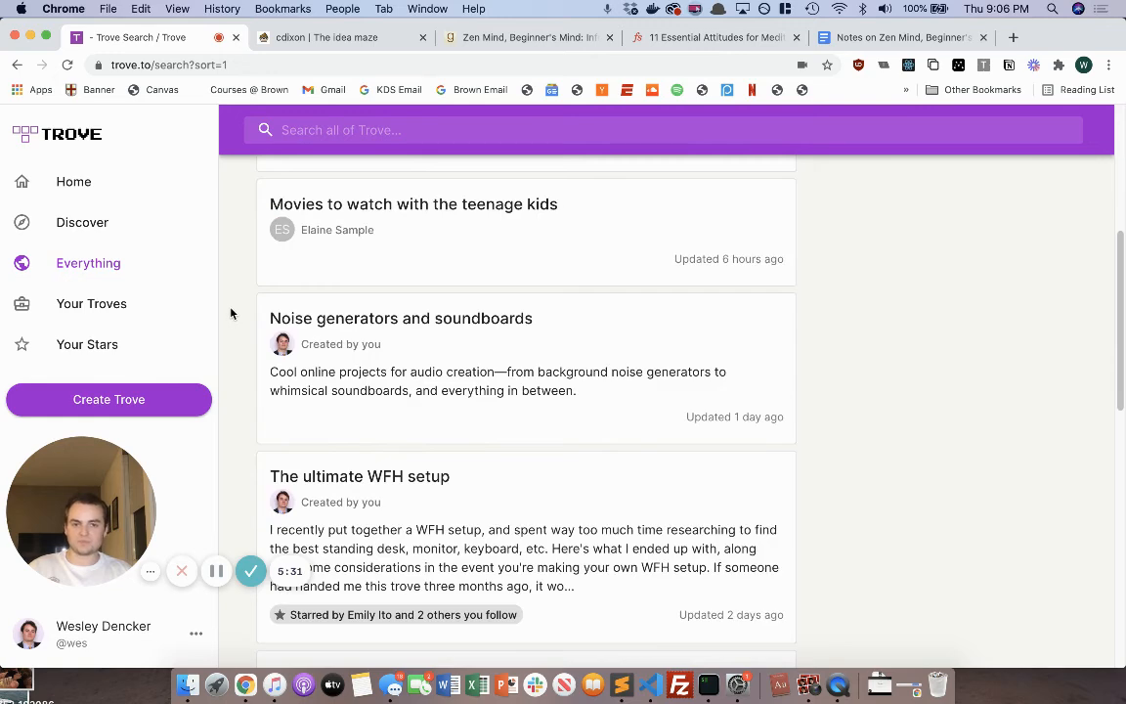
scroll(235, 307, "up", 3)
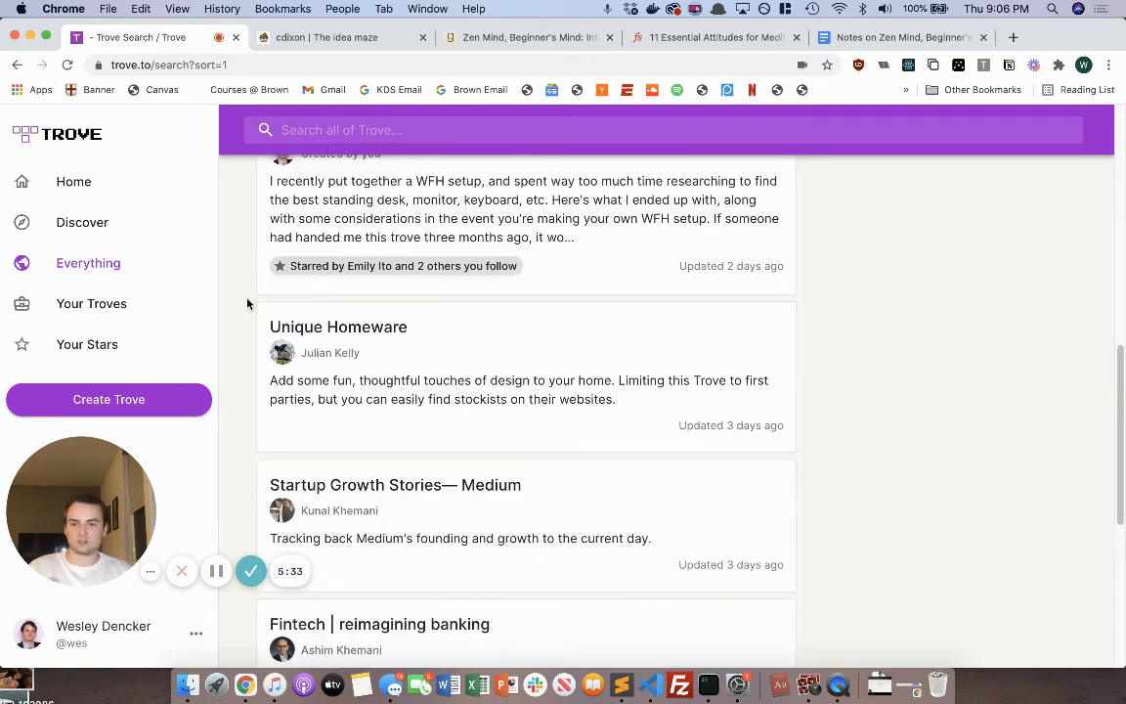
Open the "Unique Homeware" trove, look through its blocks, and go back to the list of all troves
left_click(436, 361)
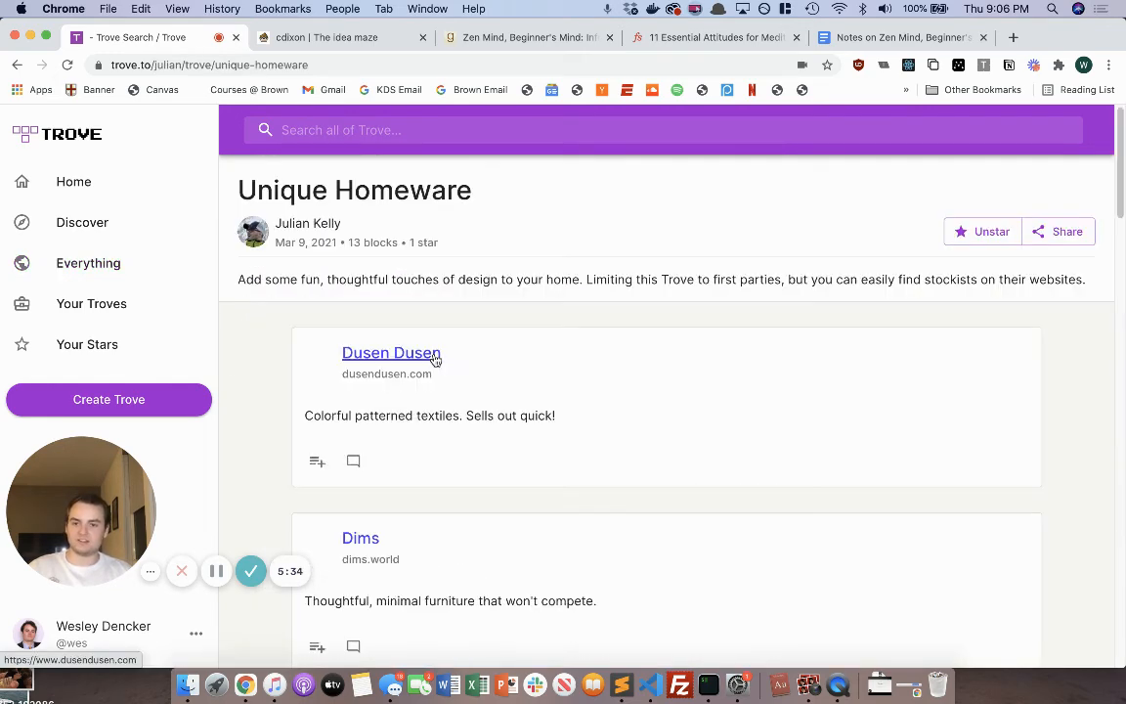
scroll(271, 347, "down", 8)
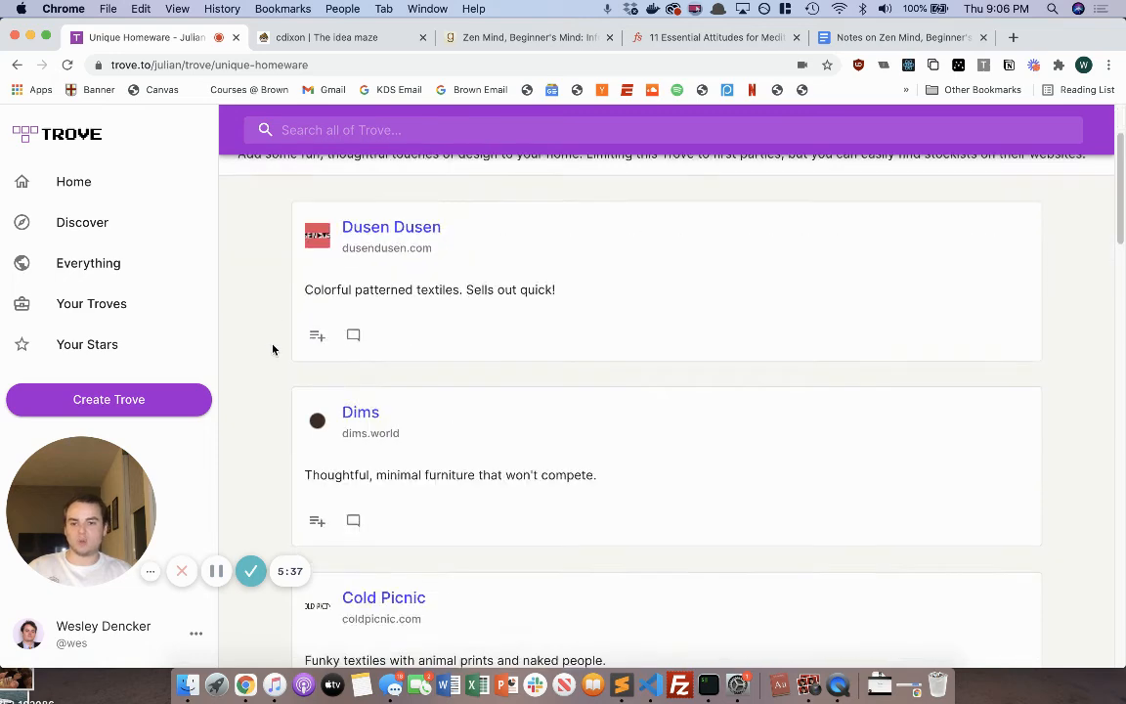
scroll(316, 359, "up", 7)
scroll(316, 358, "up", 2)
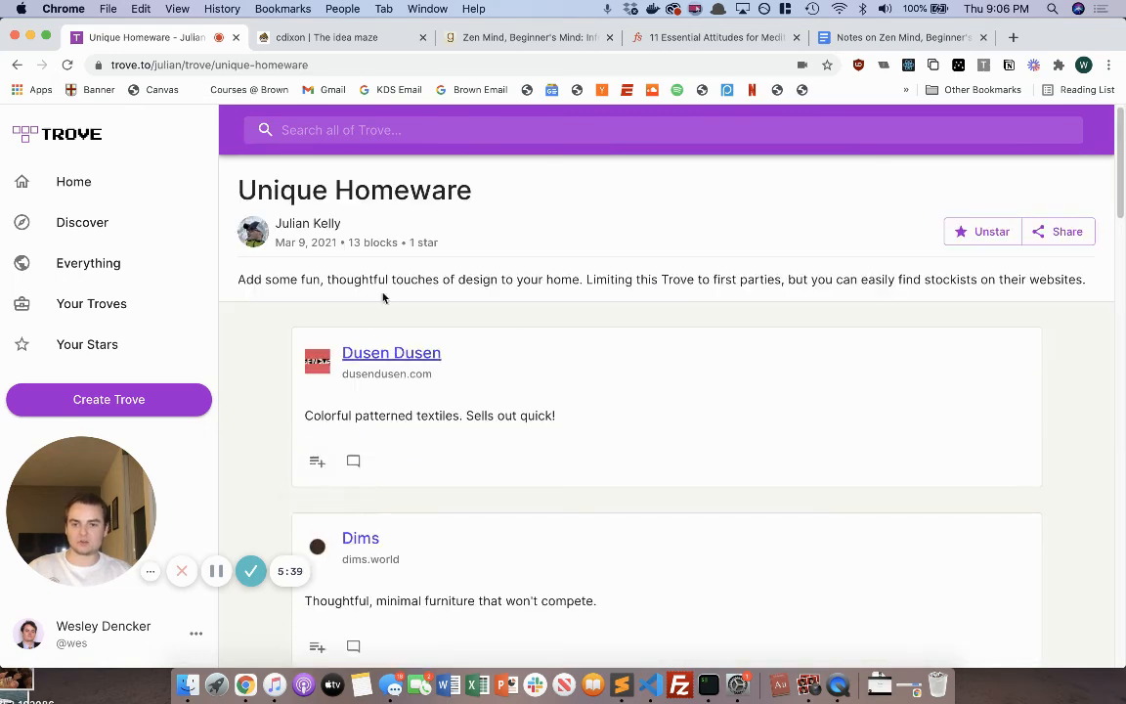
left_click(21, 65)
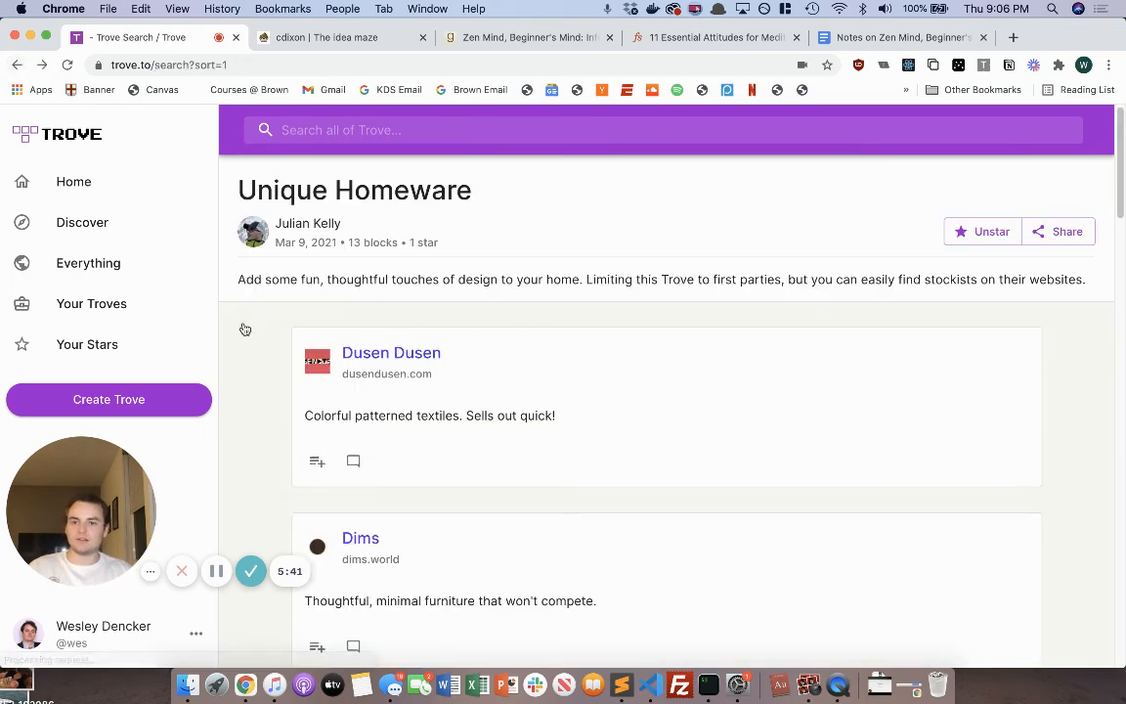
Open the "Global Health Care Systems" trove to view its block, and return to the start of the list of all troves
scroll(240, 313, "down", 4)
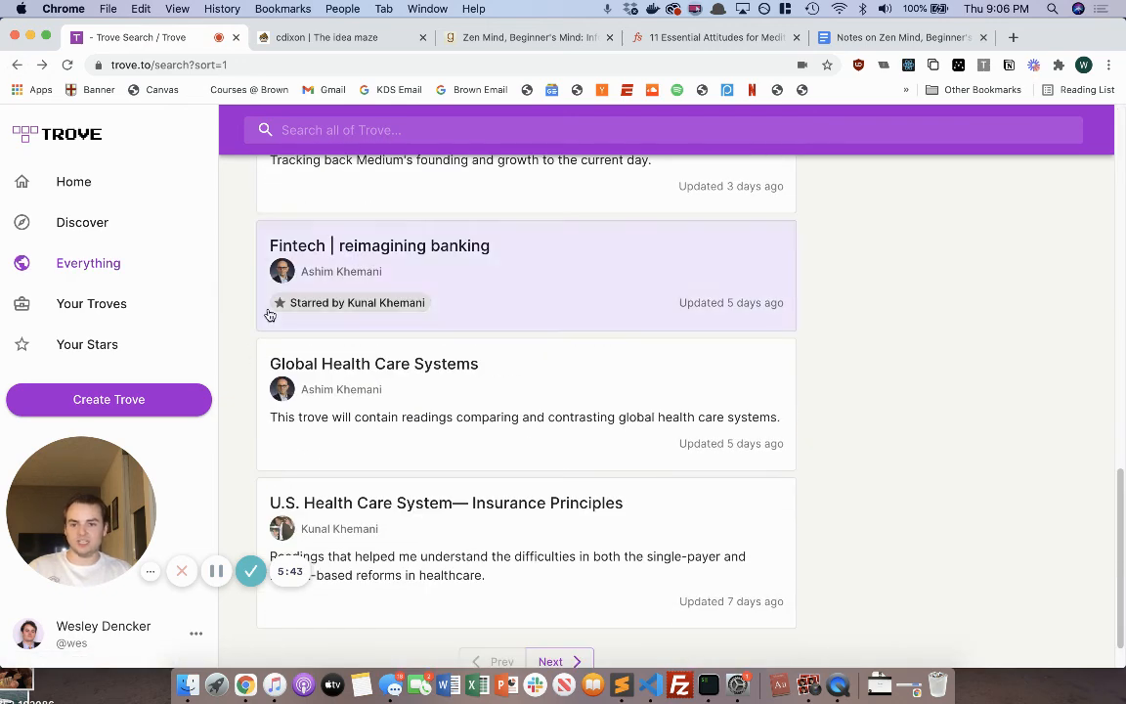
left_click(365, 382)
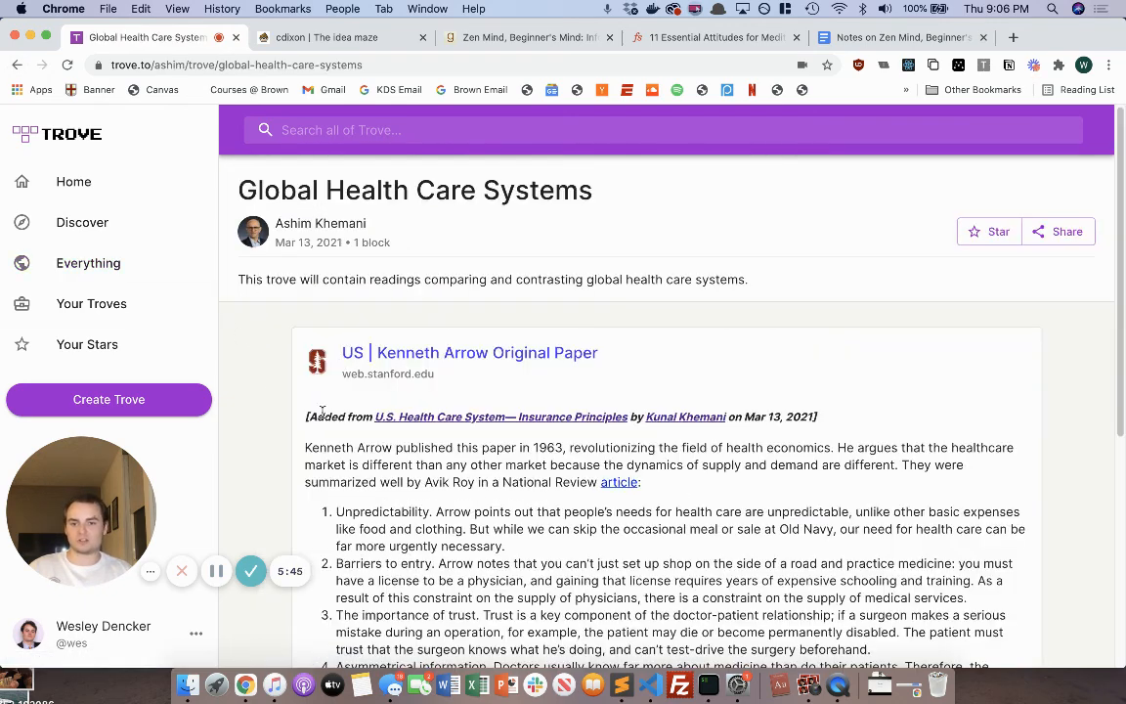
left_click(16, 64)
scroll(256, 313, "up", 10)
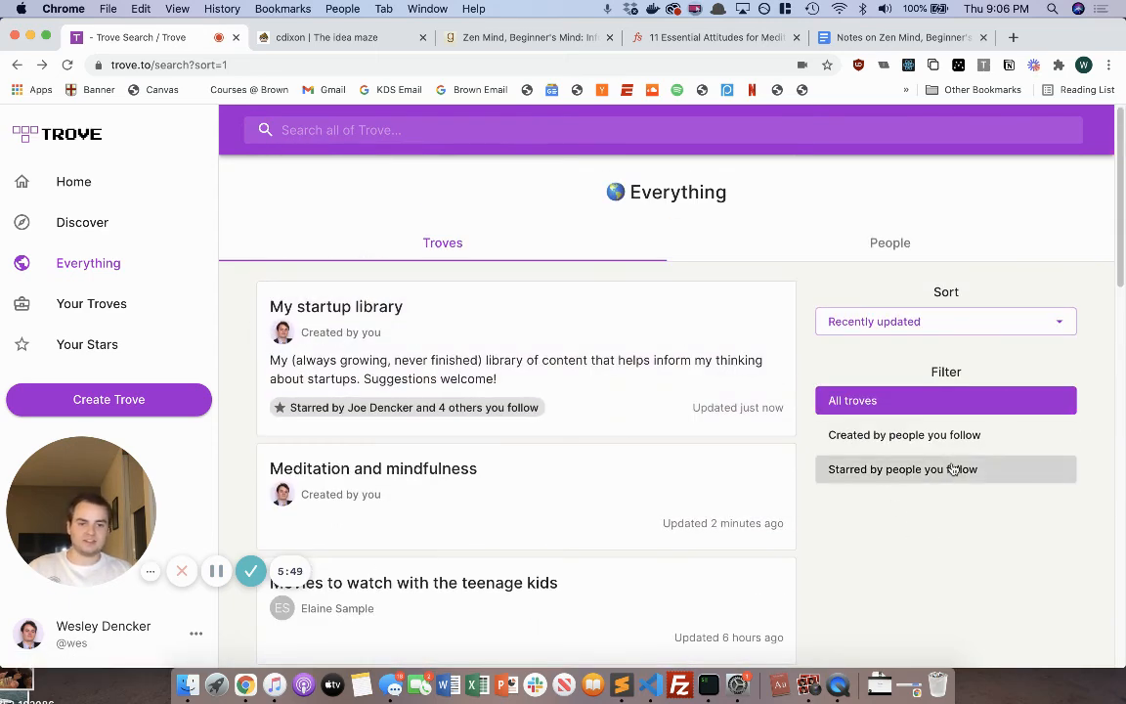
Filter the list of all troves to those starred by people you follow, and look through the filtered entries
left_click(955, 469)
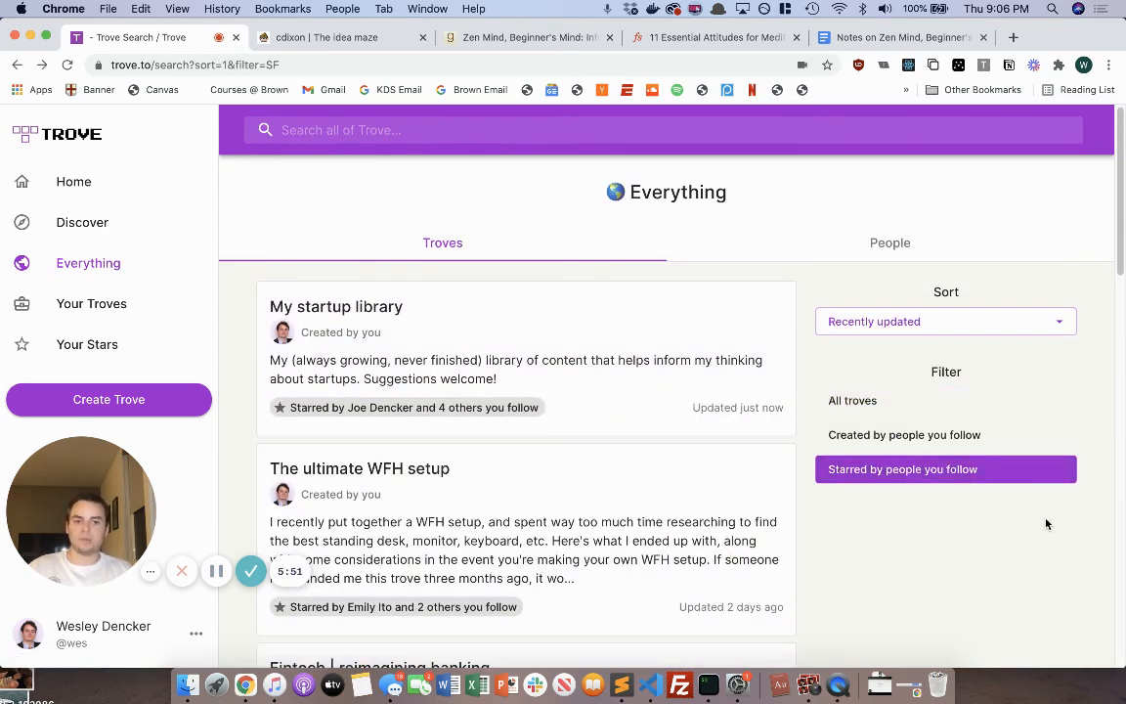
scroll(831, 562, "down", 10)
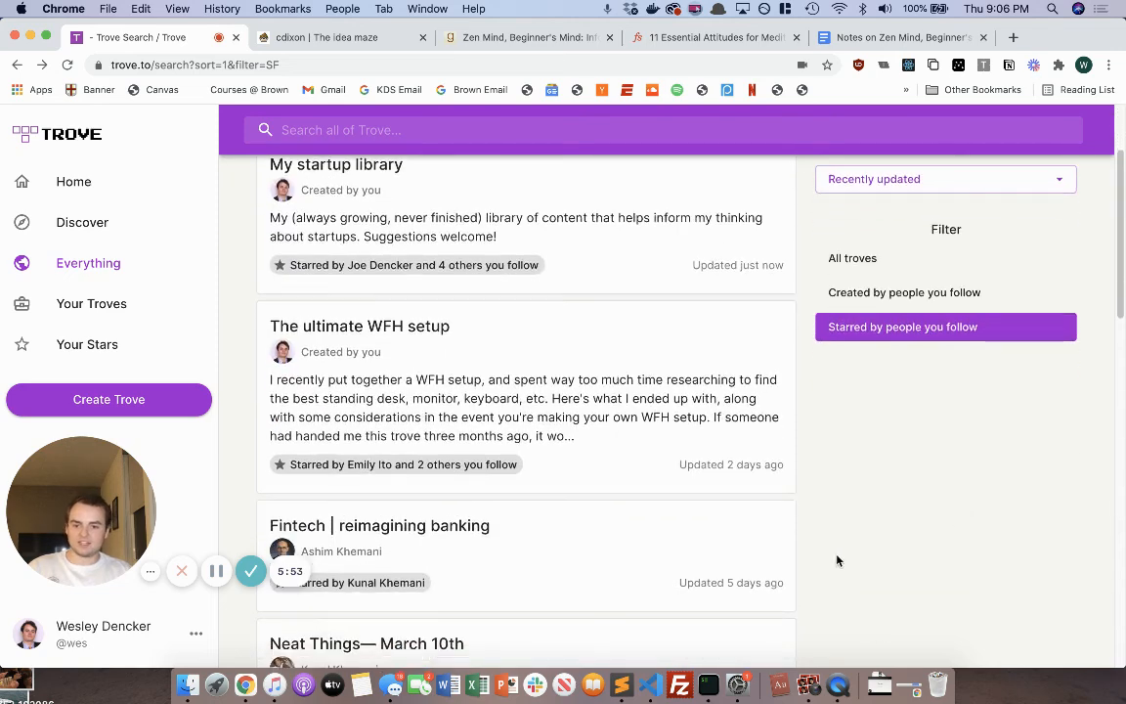
scroll(844, 558, "down", 1)
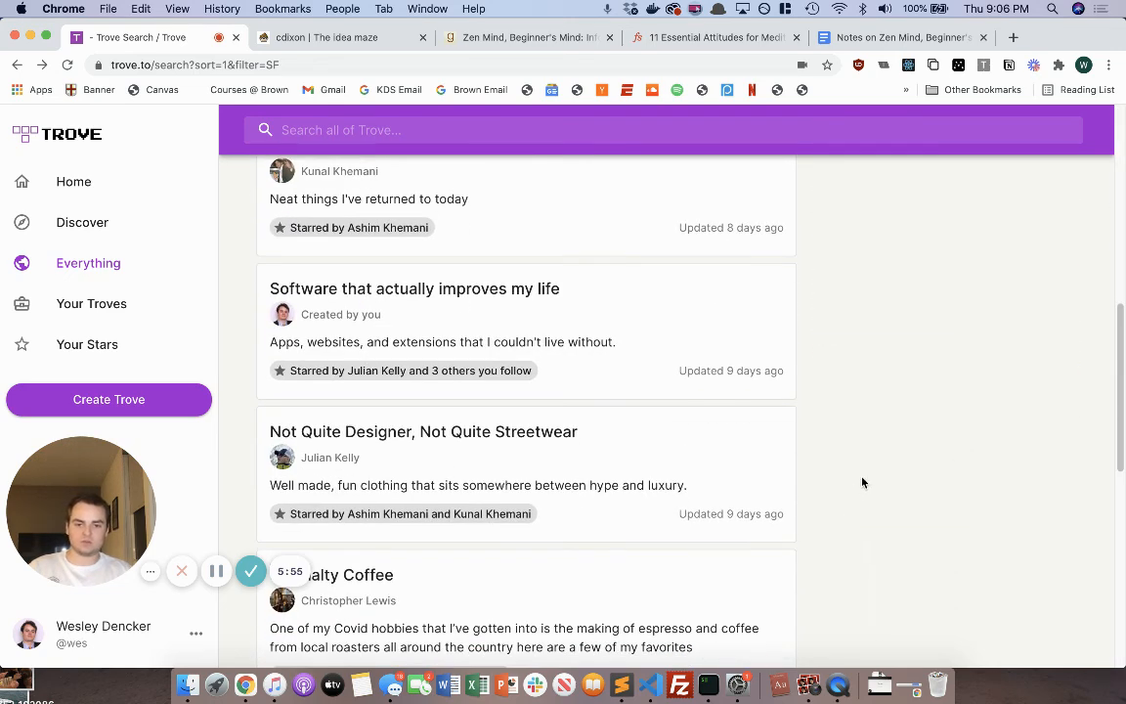
scroll(862, 489, "down", 3)
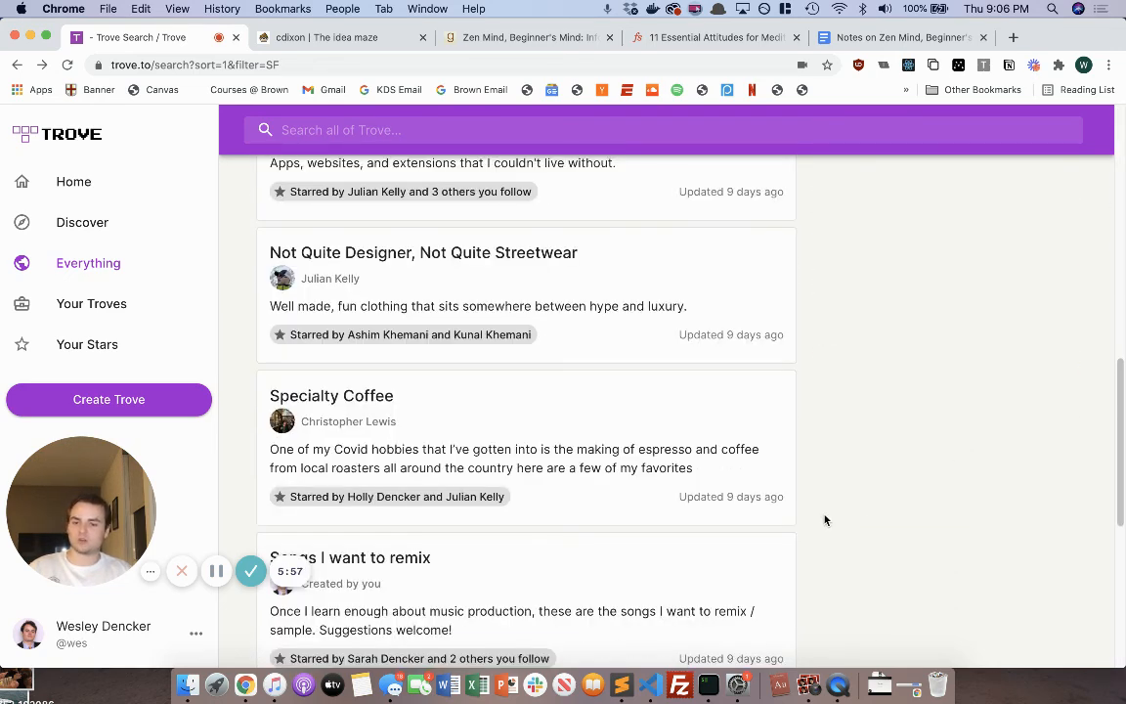
scroll(840, 519, "down", 3)
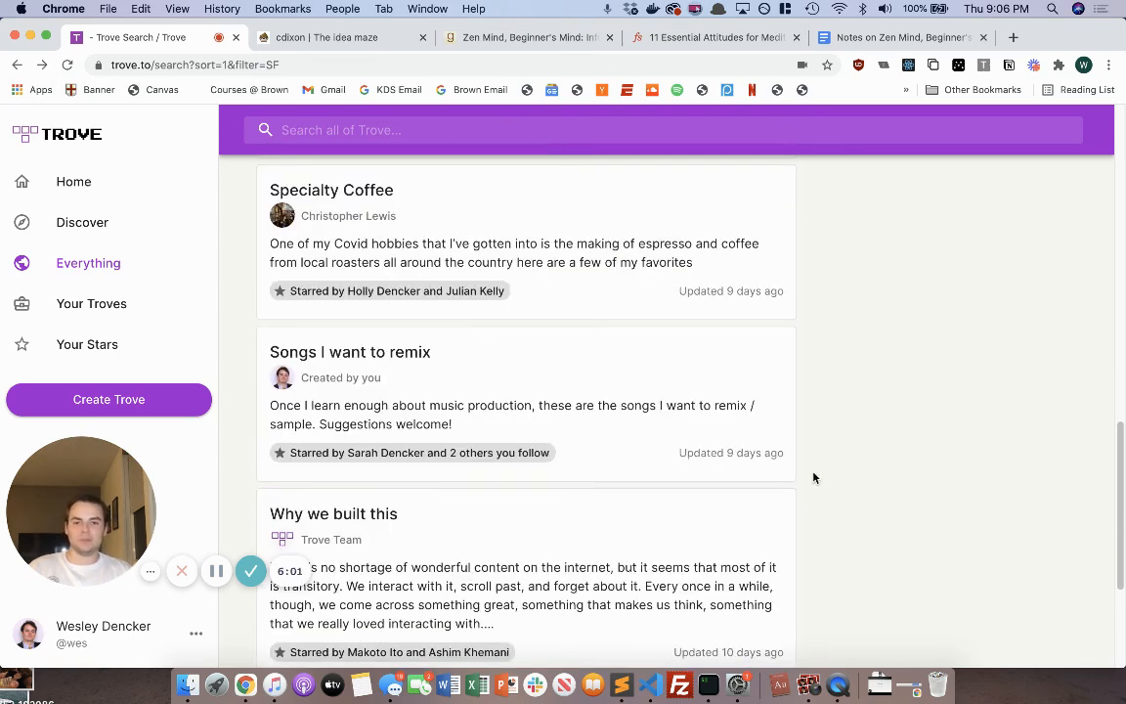
scroll(844, 468, "up", 15)
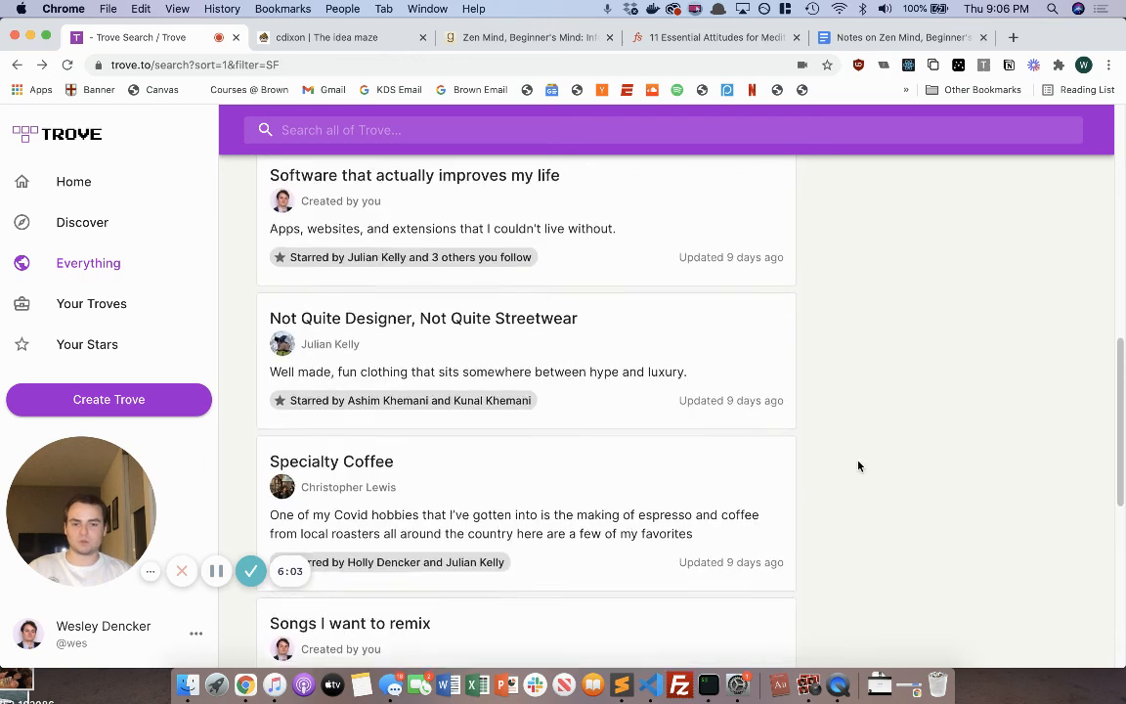